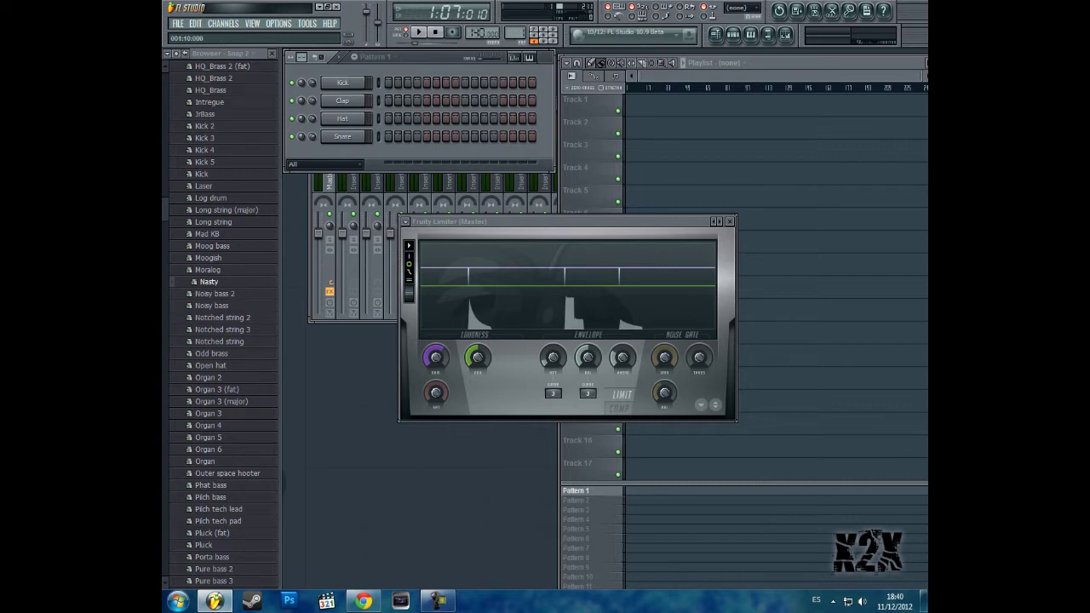
- Collapse the channel presets in the browser, look through the JDOWNLOADER sample folders and bring the playlist forward
scroll(222, 323, up, 20)
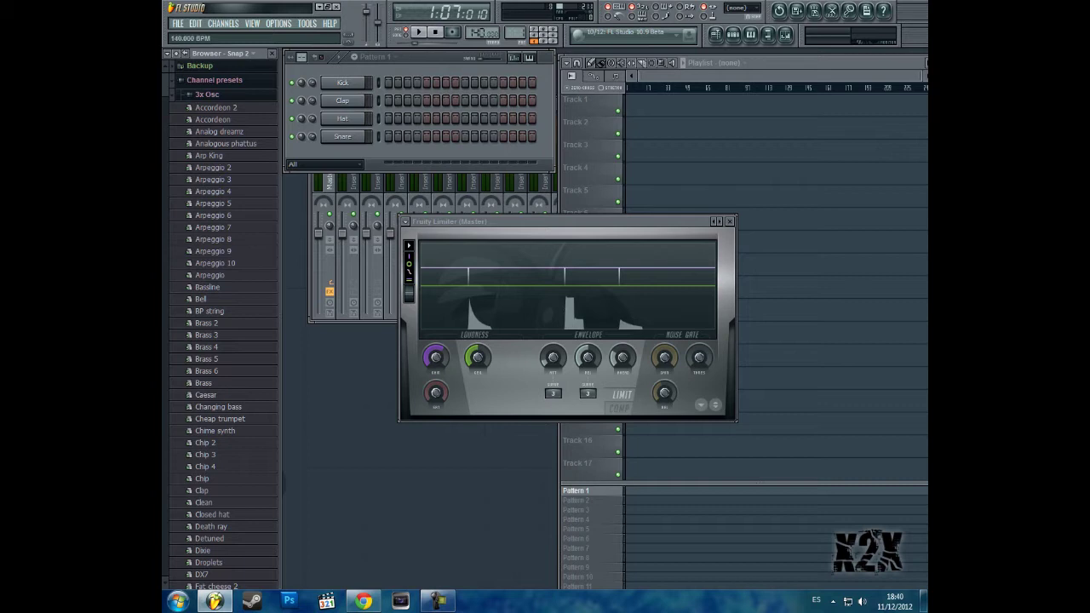
key(F5)
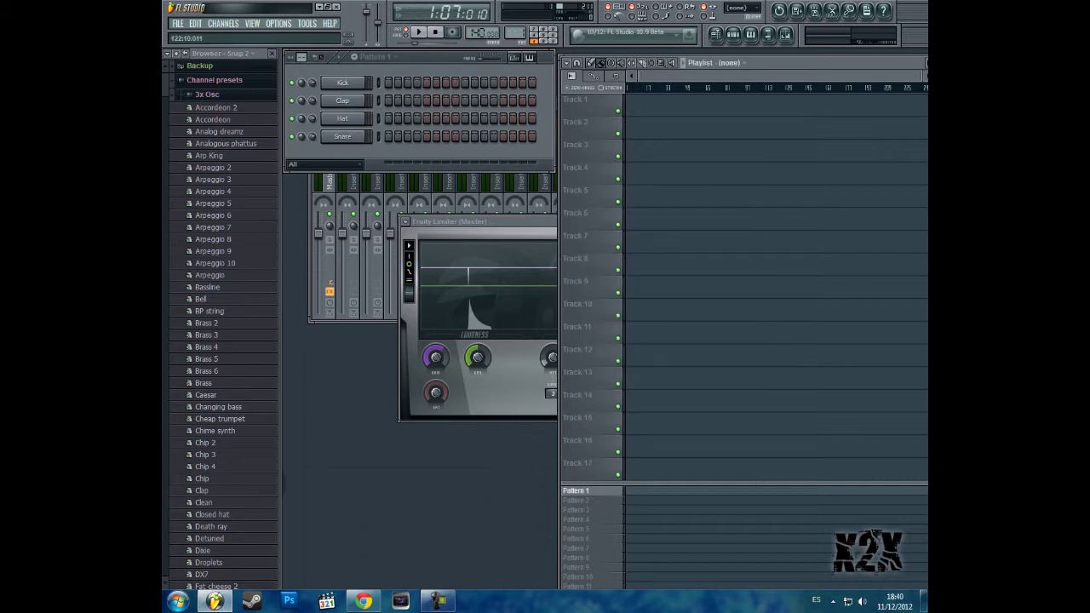
click(215, 80)
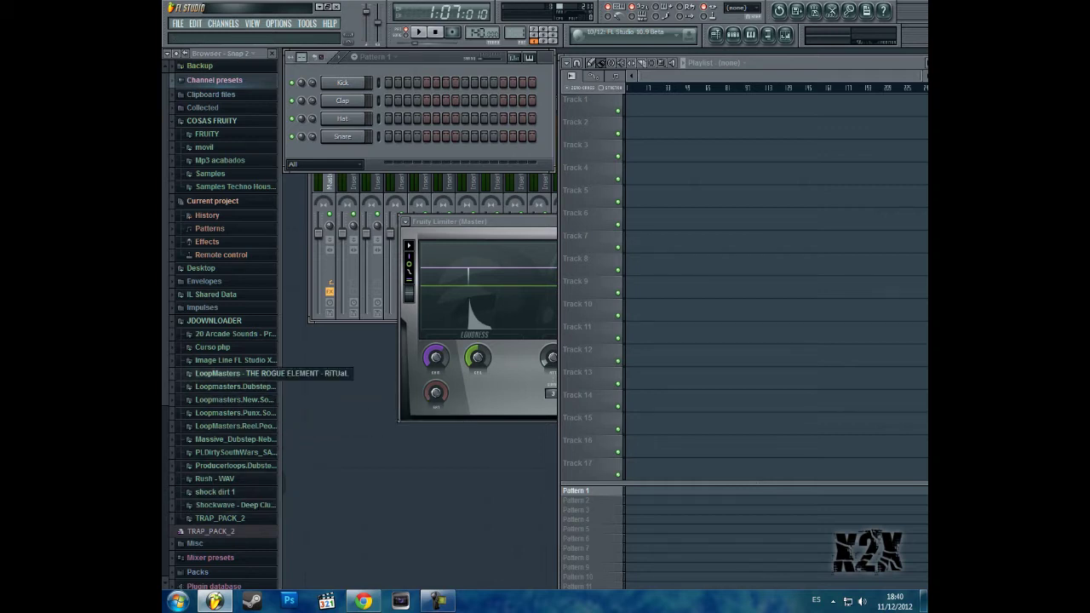
click(230, 373)
click(230, 360)
click(230, 360)
click(229, 373)
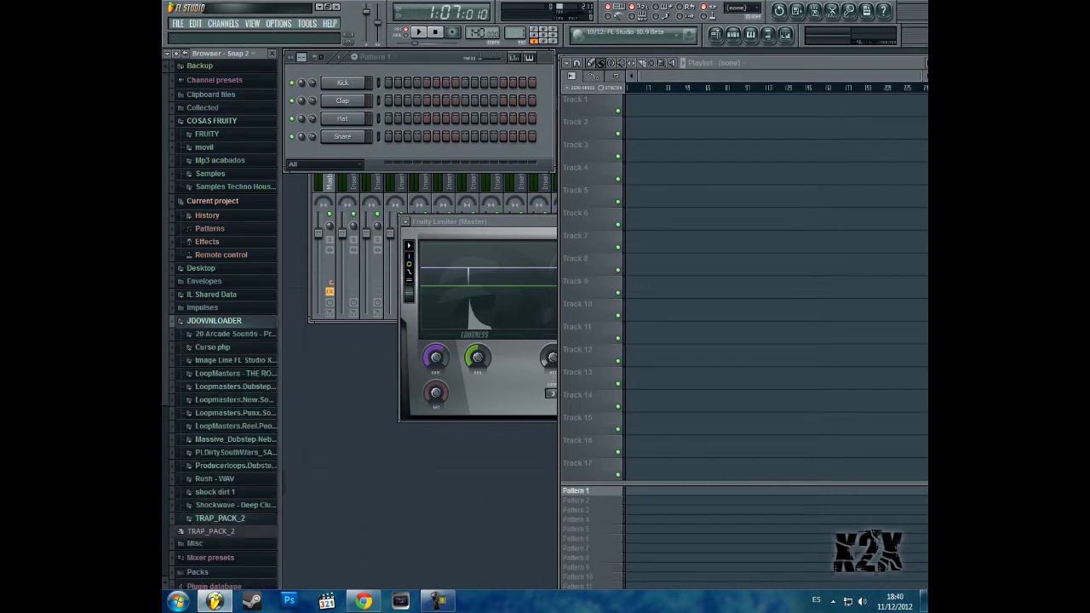
- Open the Hustle Squad kit inside TRAP_PACK_2 in the browser to reach its 808's samples
scroll(220, 367, down, 3)
click(220, 368)
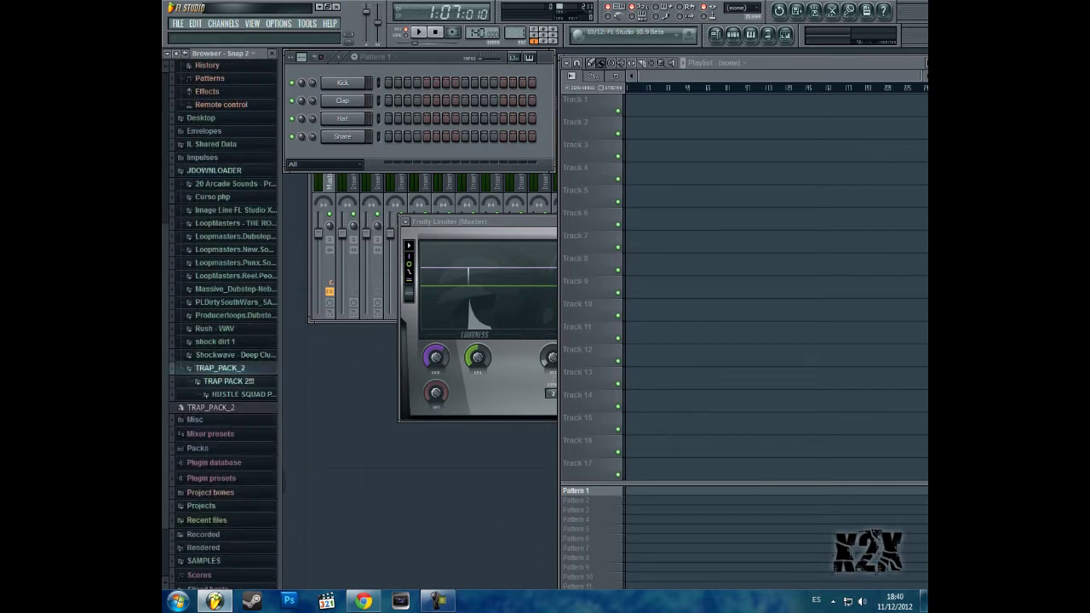
click(240, 394)
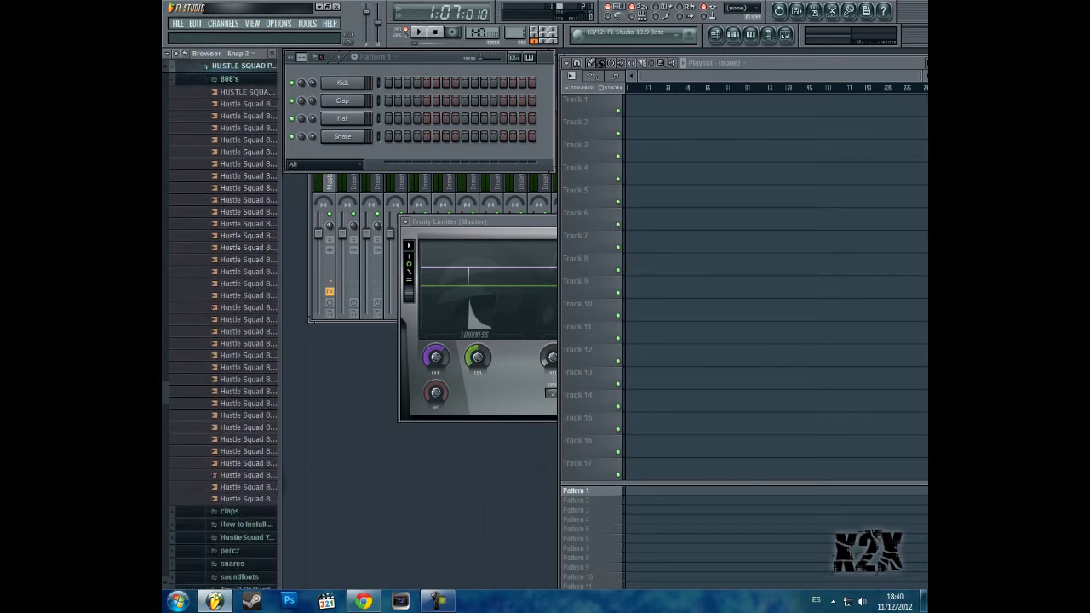
scroll(247, 218, up, 3)
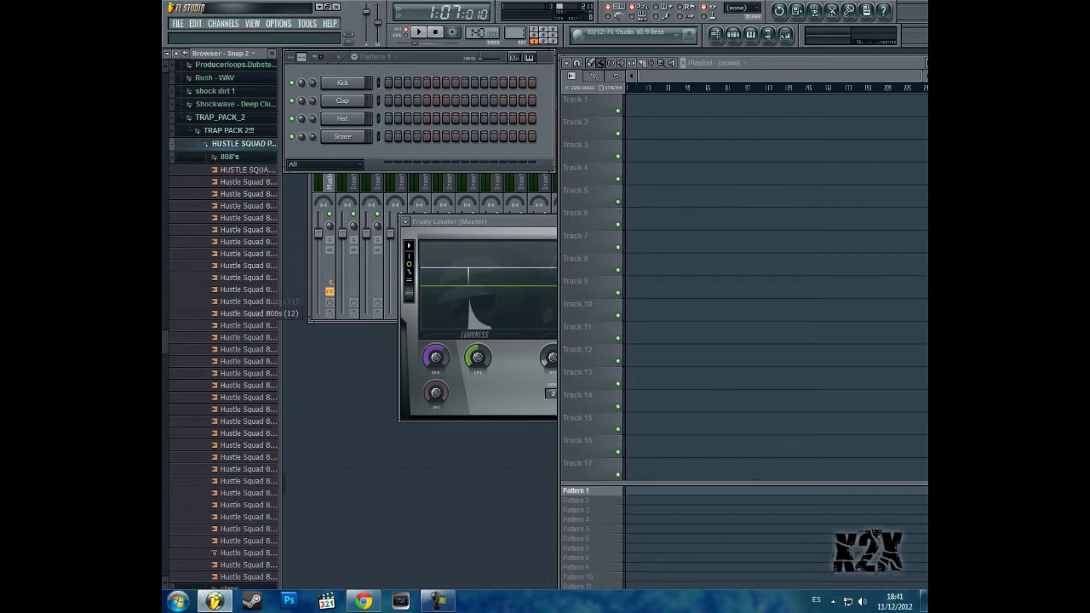
scroll(247, 375, up, 1)
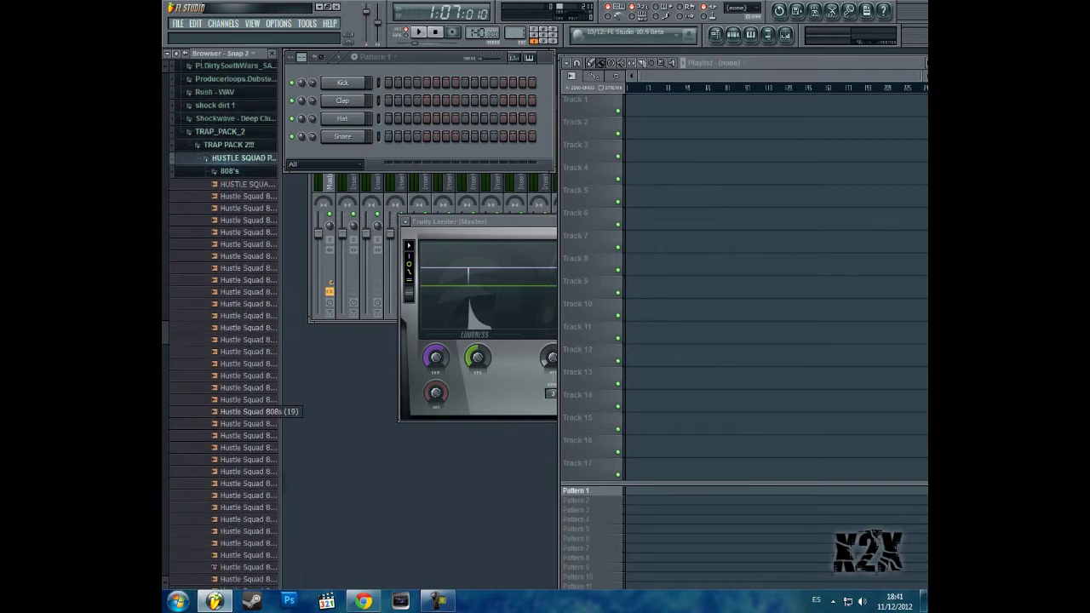
- Audition the Hustle Squad 808s samples one after another, from number 19 down to the end of the folder
click(247, 411)
click(247, 423)
click(255, 435)
click(255, 447)
click(255, 459)
click(256, 471)
click(255, 483)
click(255, 494)
click(255, 507)
click(255, 518)
click(255, 531)
click(256, 543)
click(256, 555)
click(256, 559)
click(256, 571)
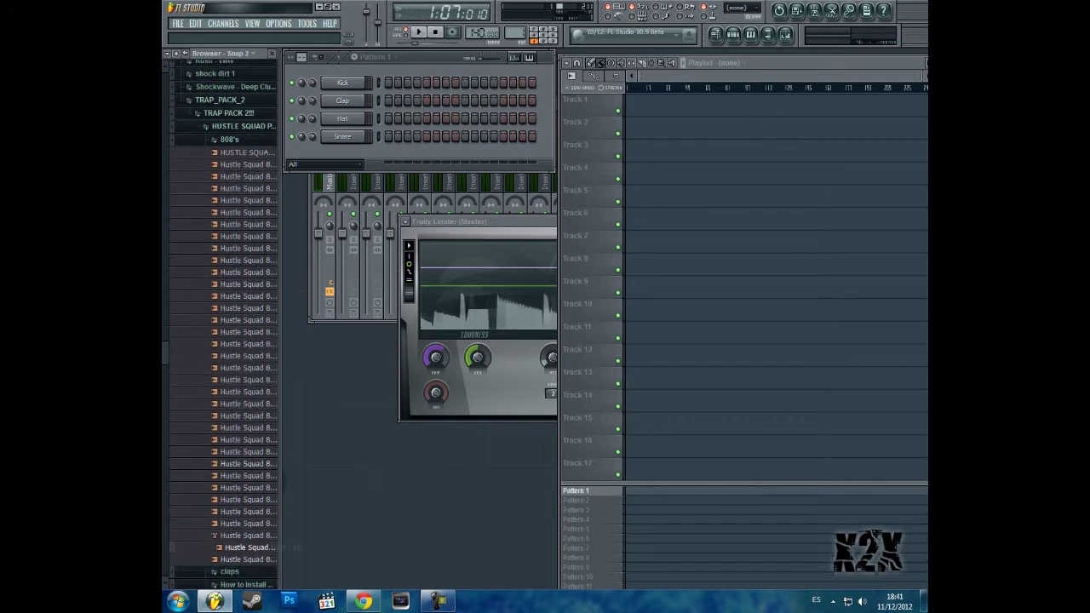
- Add the Hustle Squad 808s (20) sample as a new channel, and bring up its channel settings and the mixer
drag(249, 392, 332, 166)
click(342, 154)
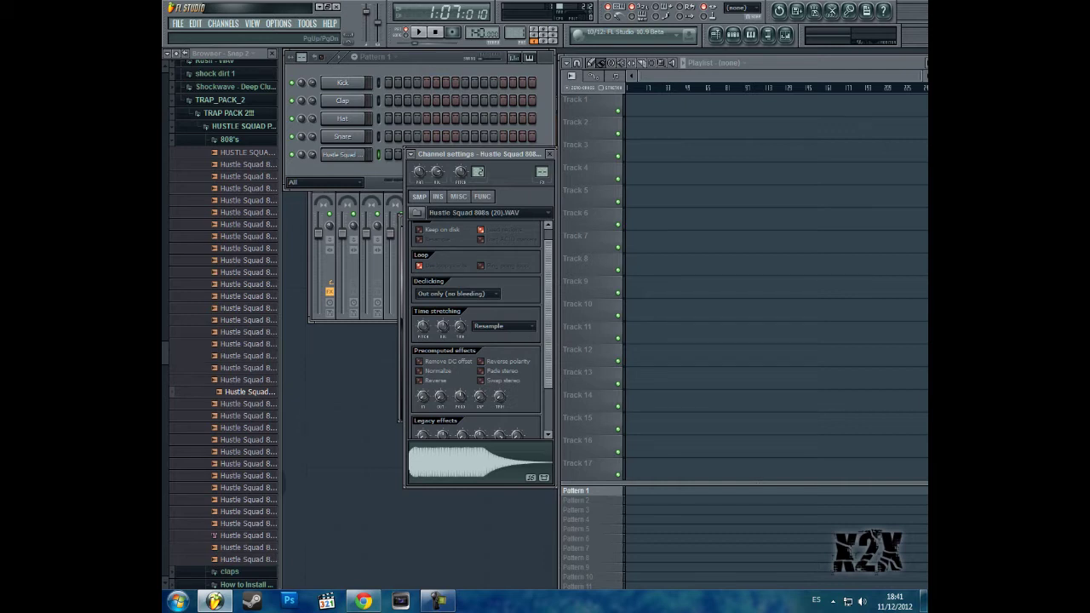
key(F6)
key(Tab)
key(F9)
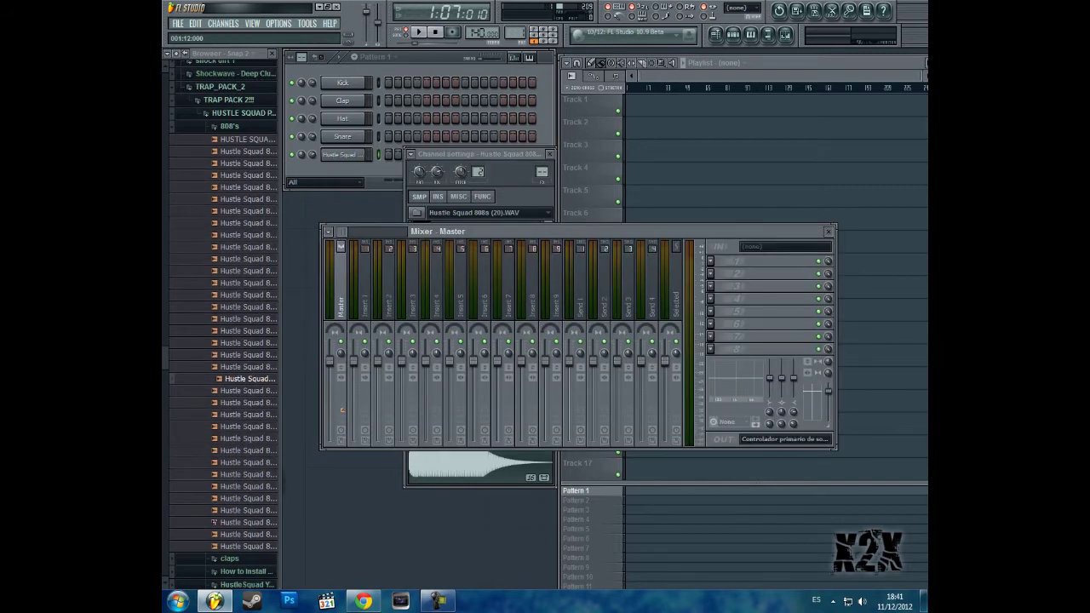
key(F6)
key(F5)
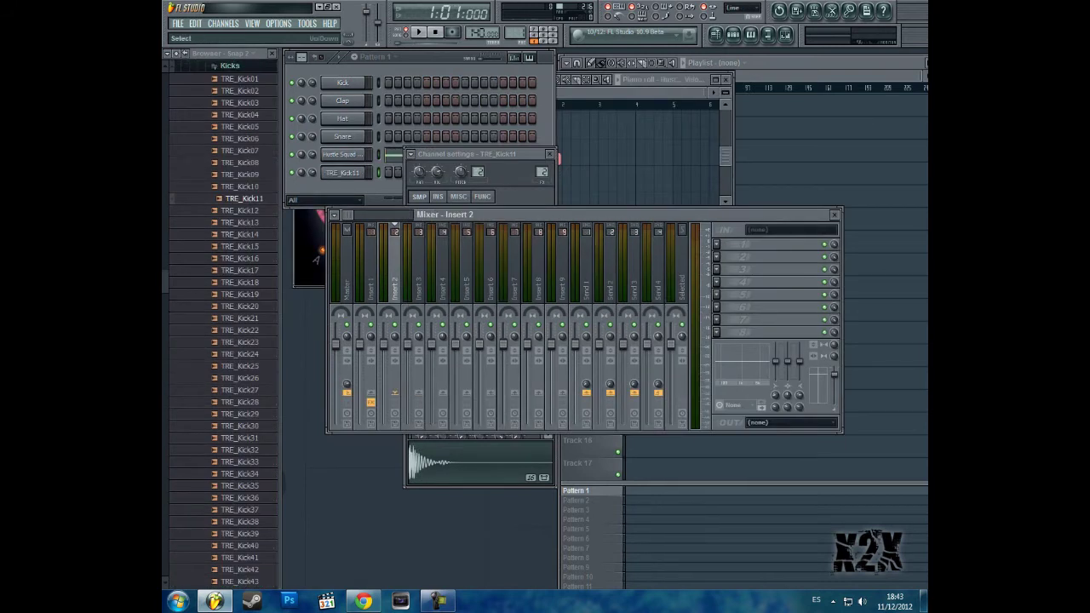
- Open the TRE_Kick11 channel settings and load Soundgoodizer into the first effect slot of mixer Insert 2
click(342, 172)
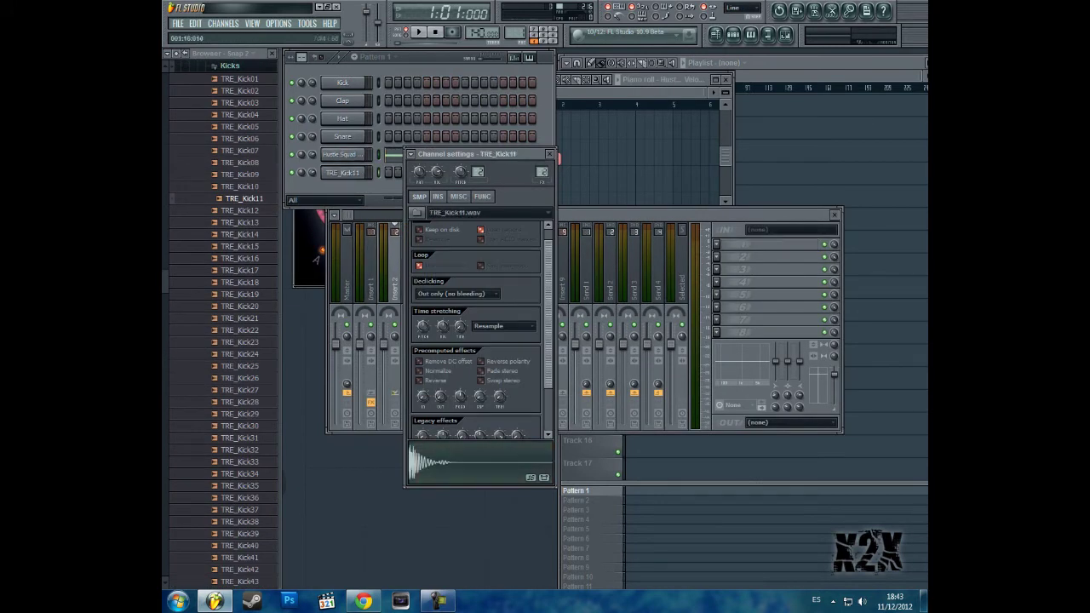
click(716, 245)
click(878, 185)
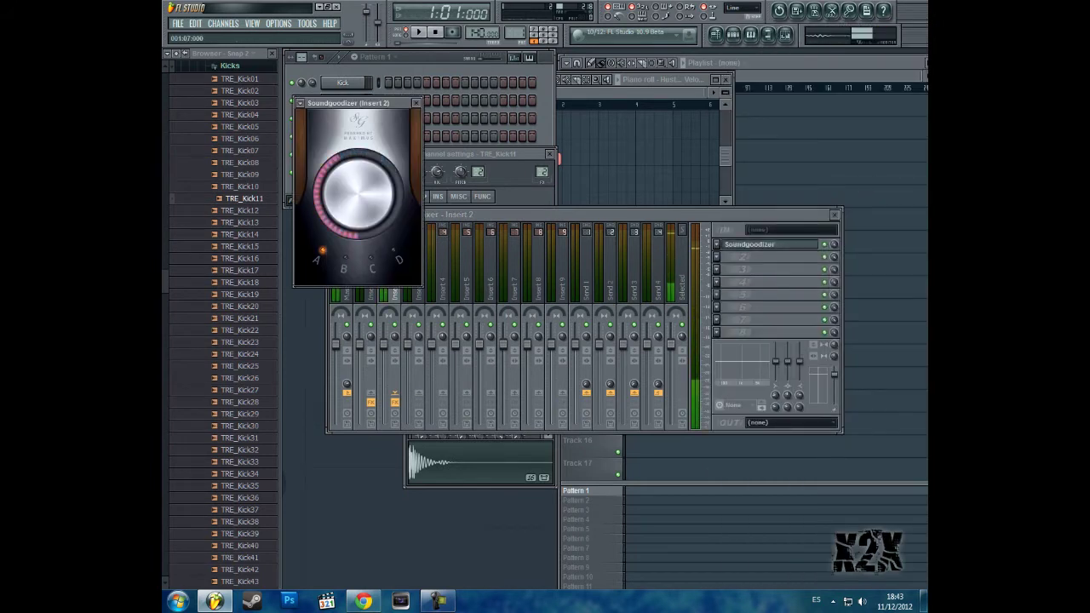
- Load Fruity Multiband Compressor into the second slot of Insert 2, choose a preset and audition the kick
click(716, 282)
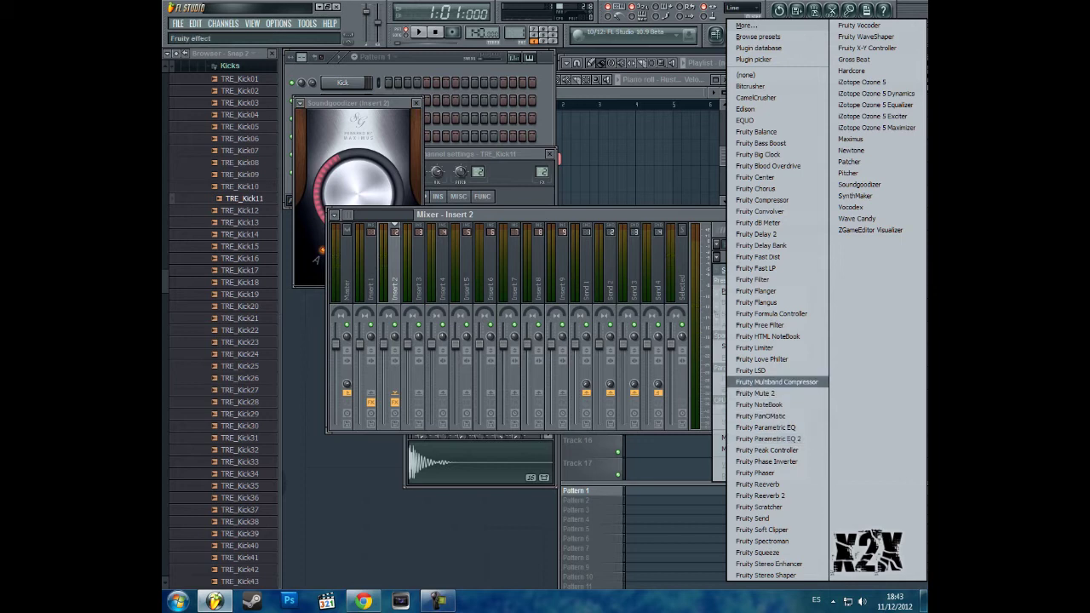
click(775, 381)
right_click(727, 104)
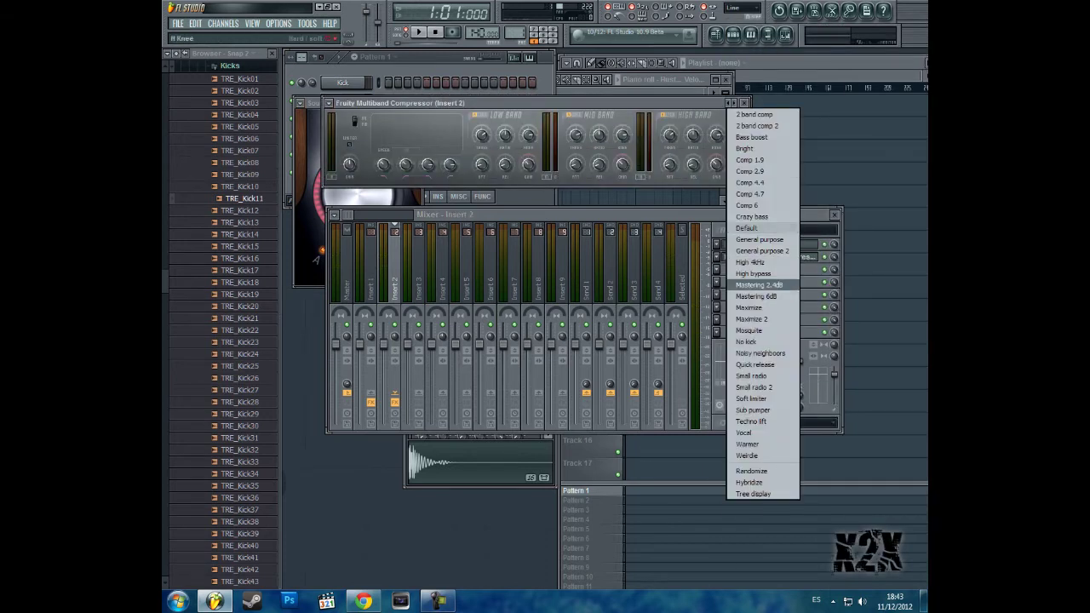
click(763, 251)
key(q)
key(q)
key(q)
key(q)
key(q)
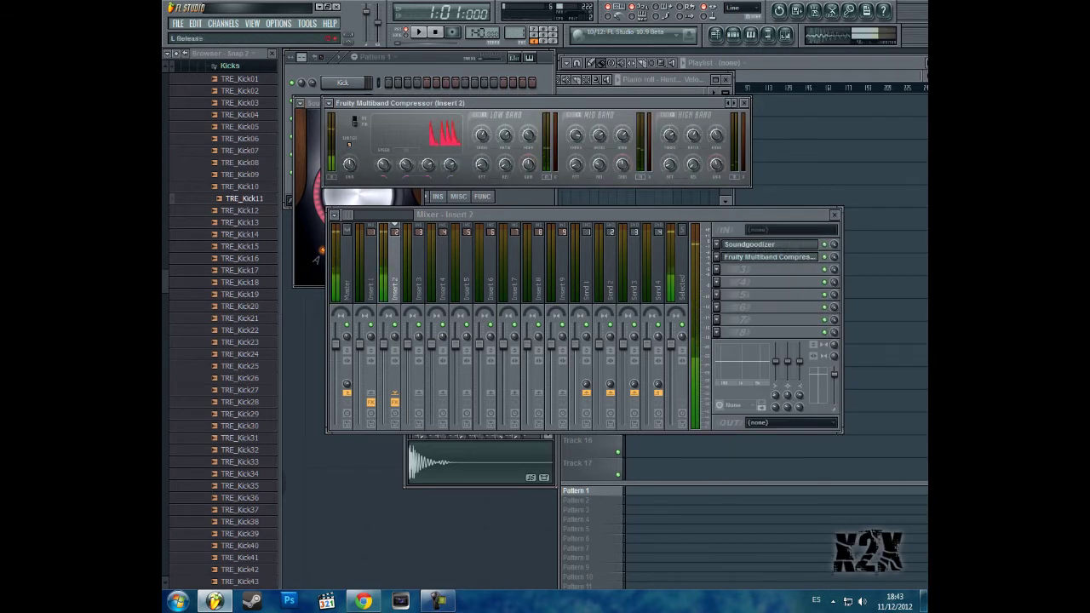
key(F6)
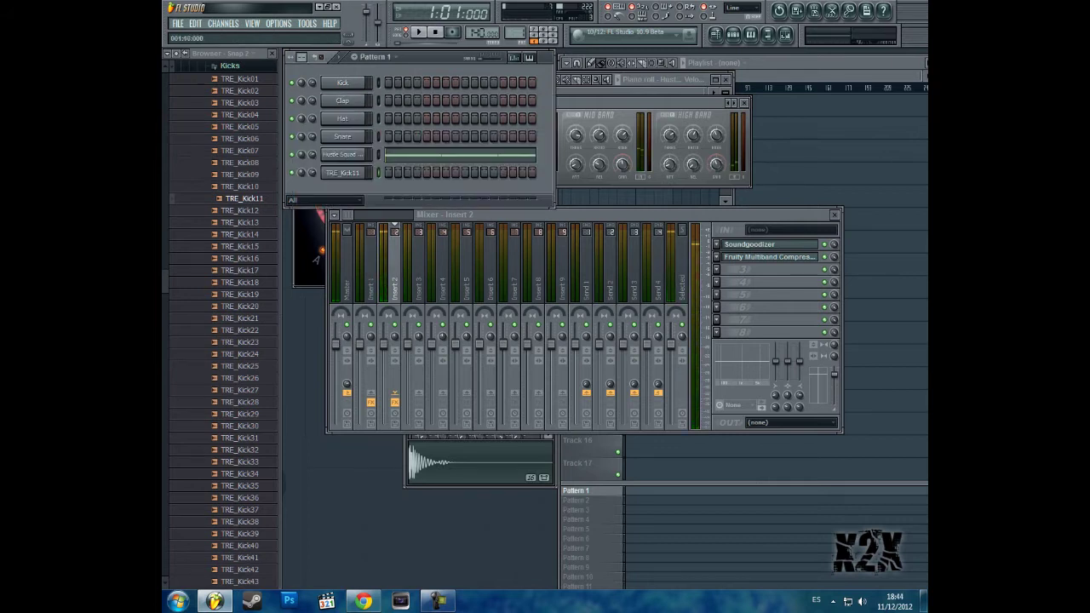
- Load Fruity Parametric EQ 2 into the third slot of Insert 2, lowering band 1 and boosting band 4
click(716, 269)
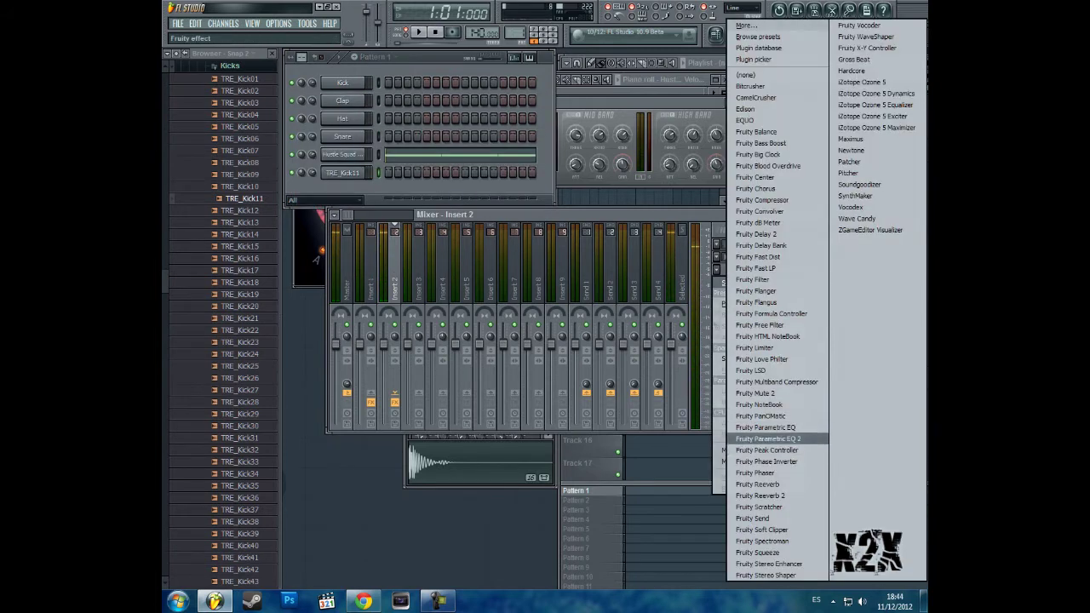
click(770, 438)
mouse_move(407, 197)
mouse_down()
mouse_move(383, 230)
mouse_move(414, 183)
mouse_up()
drag(486, 197, 444, 200)
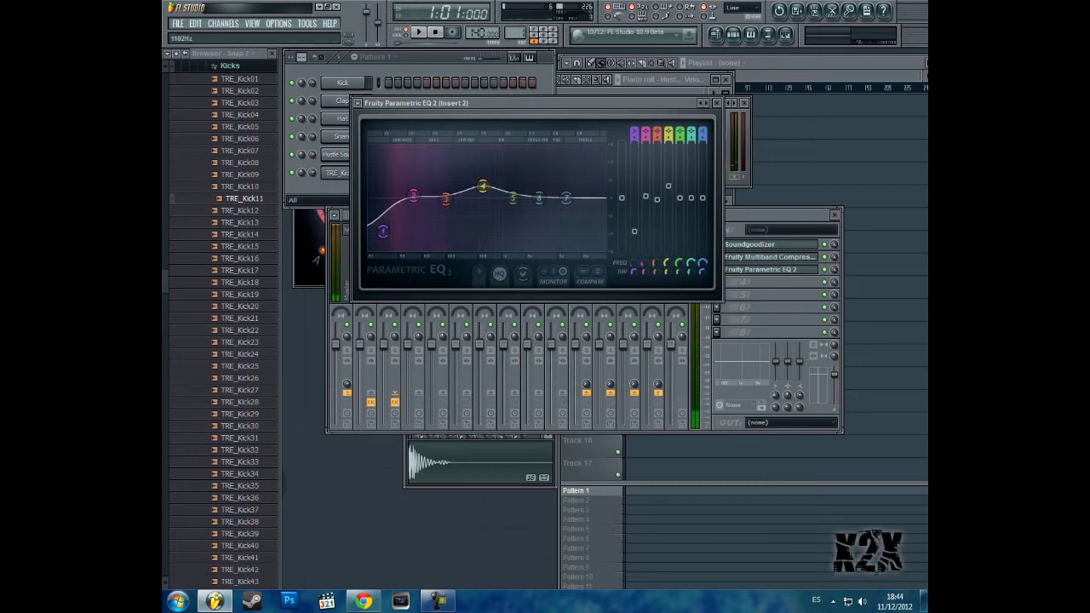
- Open the piano roll of the TRE_Kick11 channel and place the first kick notes in bar 1
key(F6)
click(363, 172)
right_click(367, 168)
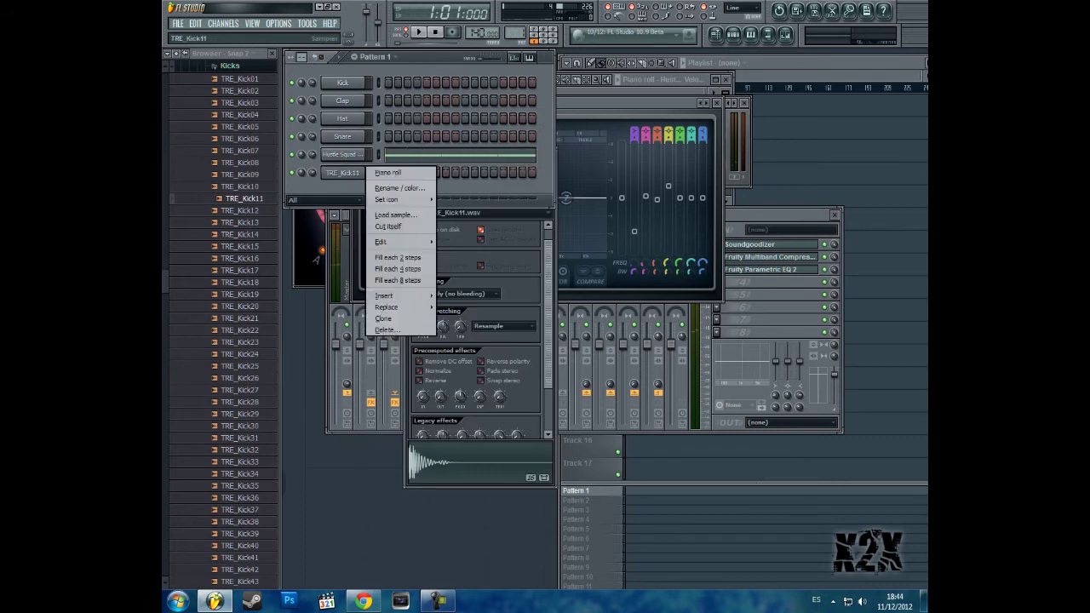
click(392, 173)
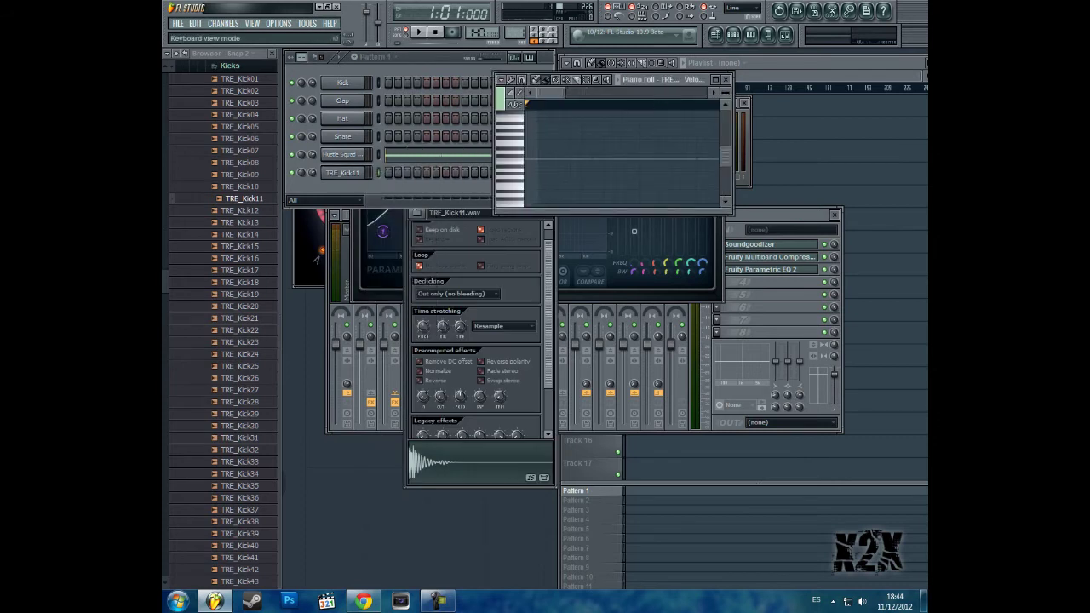
scroll(529, 103, up, 2)
click(536, 158)
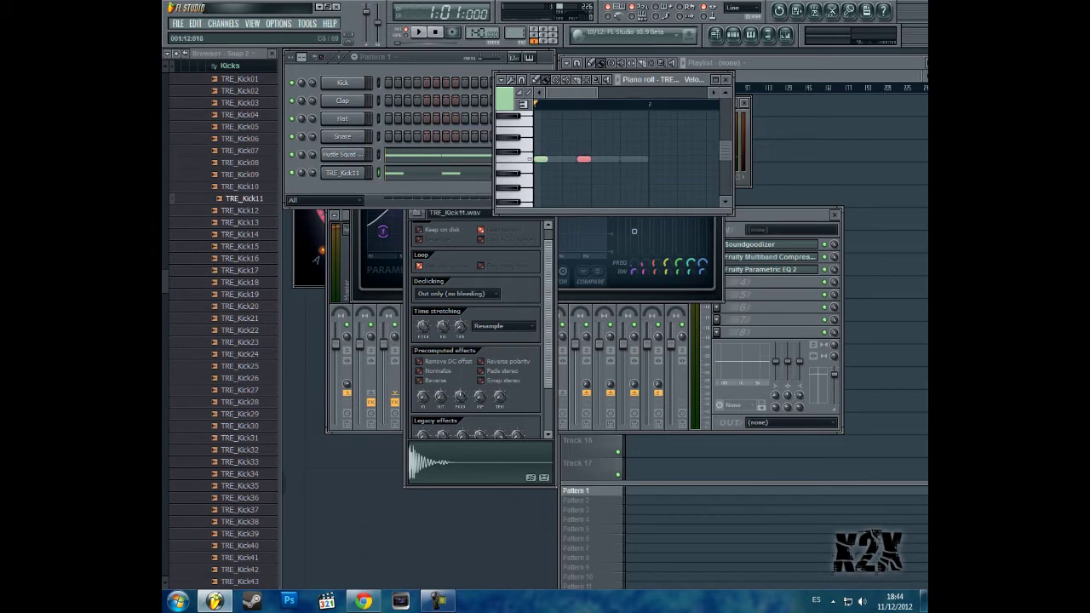
- Open the Hustle Squad 808 channel settings, bring the playlist forward and move the settings window lower
click(342, 154)
key(F5)
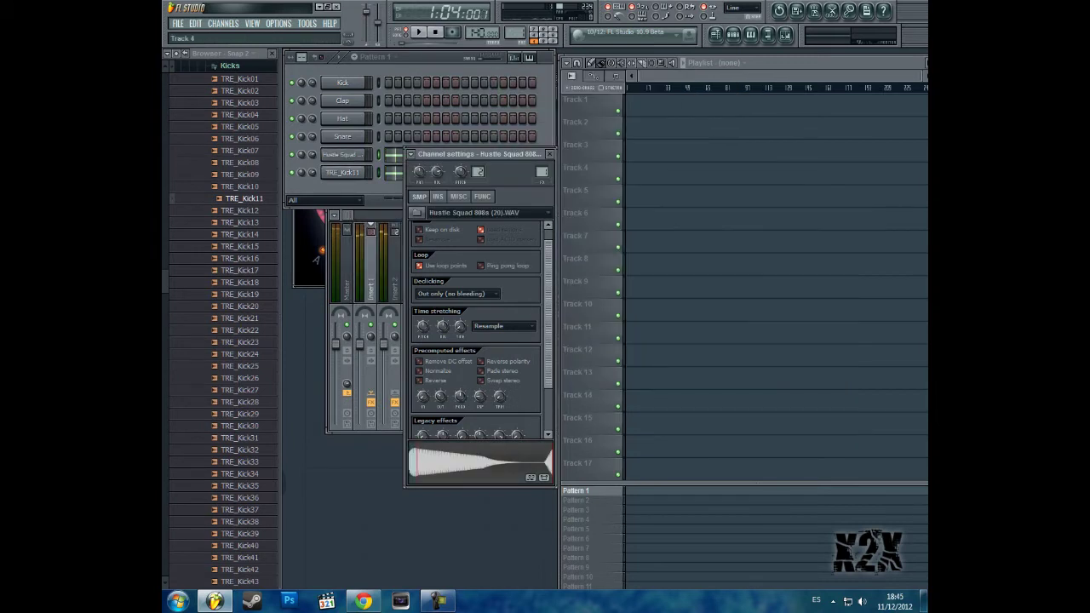
drag(479, 154, 506, 287)
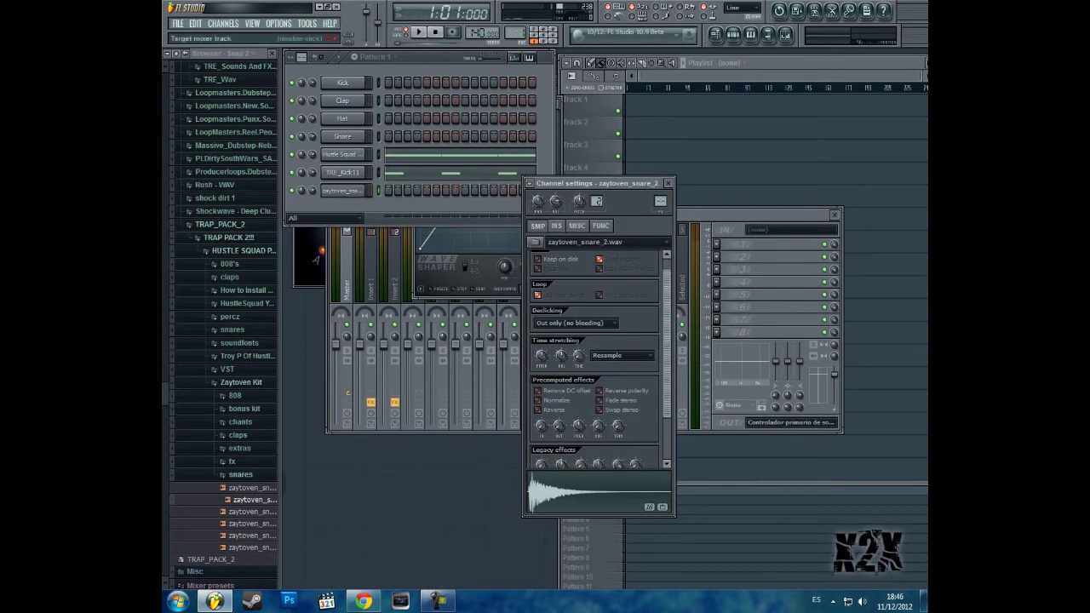
- Route the zaytoven_snare_2 channel to mixer track 3 and load Soundgoodizer into the first slot of Insert 3
drag(660, 201, 660, 183)
click(716, 244)
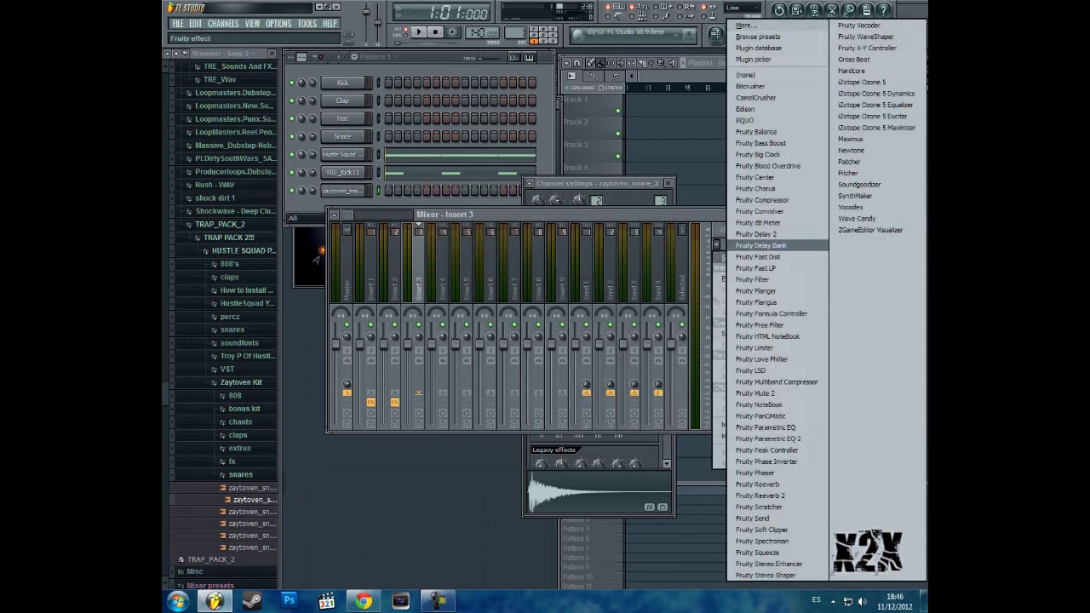
click(859, 184)
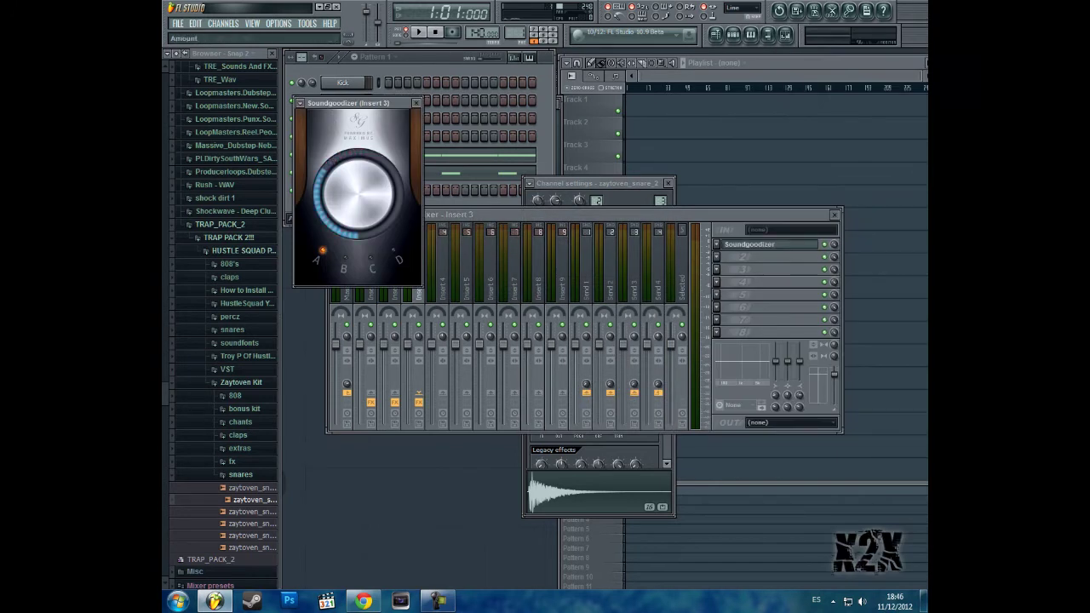
- Load Fruity Multiband Compressor into the second slot of Insert 3 and choose one of its presets
click(716, 257)
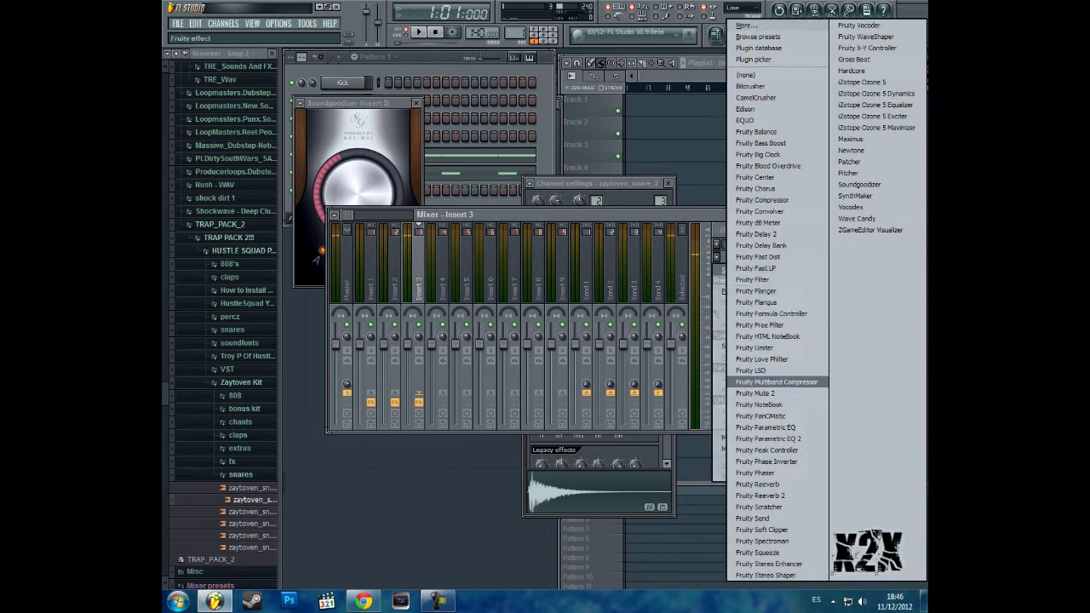
click(778, 382)
right_click(729, 162)
click(767, 340)
- Load Fruity Parametric EQ 2 into the third slot of Insert 3, cut a low band, slightly boost a high band and audition the snare
click(716, 270)
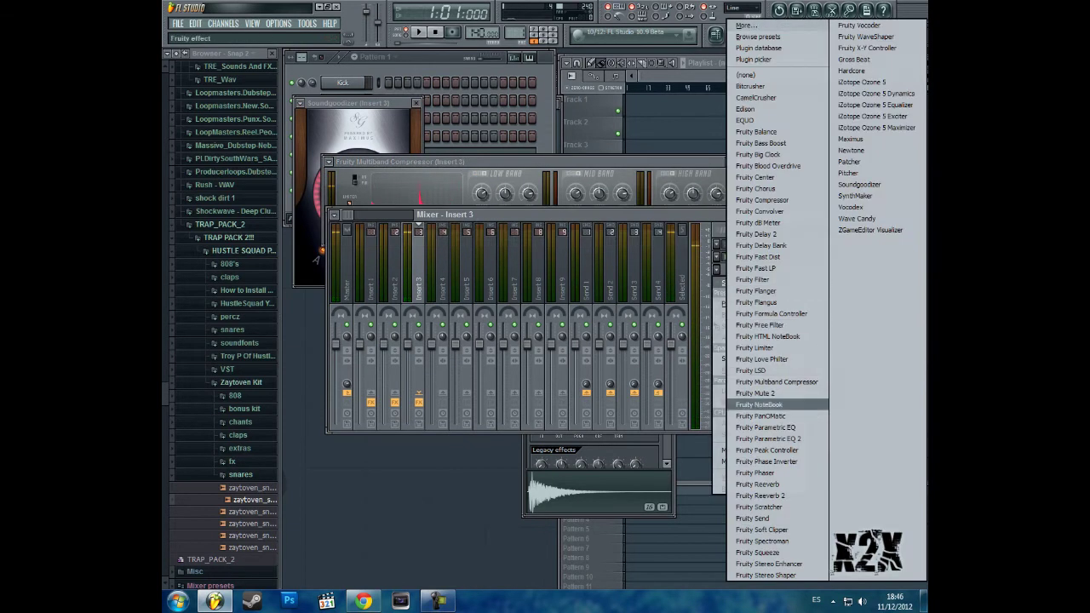
click(779, 441)
drag(434, 285, 369, 318)
key(q)
key(q)
key(q)
drag(539, 285, 538, 275)
- Load Fruity Reeverb into the fifth slot of Insert 3, set decay to 0.8 sec and reverb to 15%, and audition the snare
key(F9)
click(716, 282)
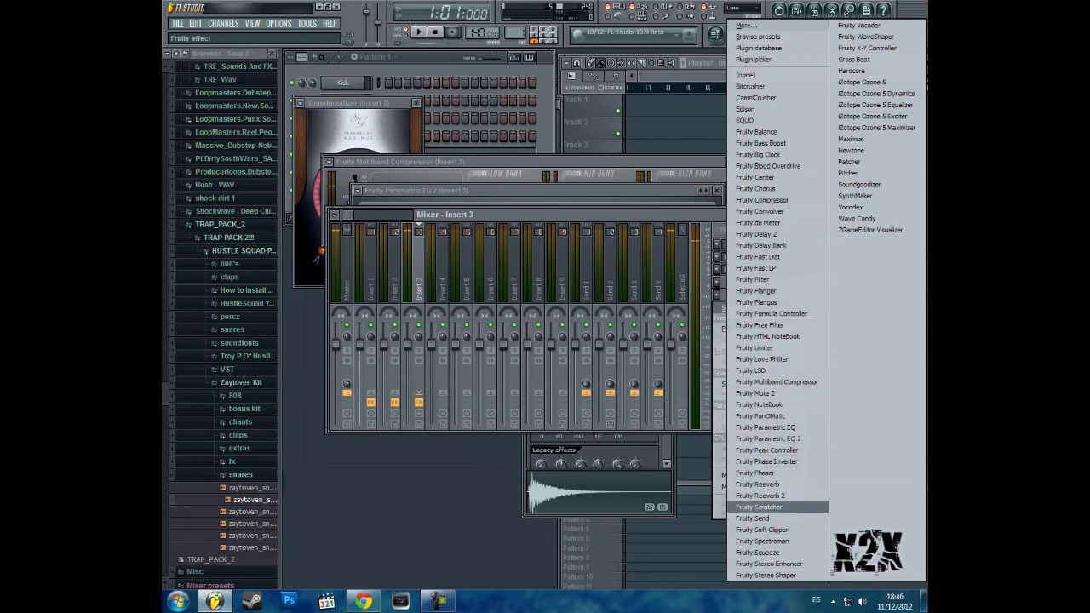
click(778, 484)
drag(425, 351, 425, 357)
drag(521, 378, 521, 383)
key(q)
key(q)
- Add a zaytoven_snare_2 hit on step 9 of Pattern 1 and play the pattern
key(F6)
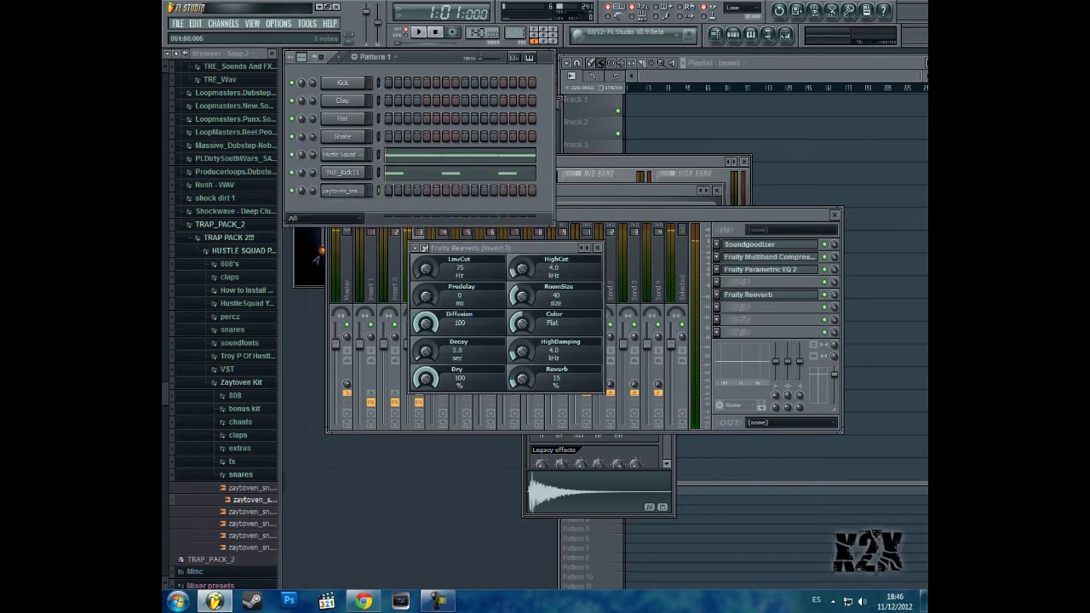
key(space)
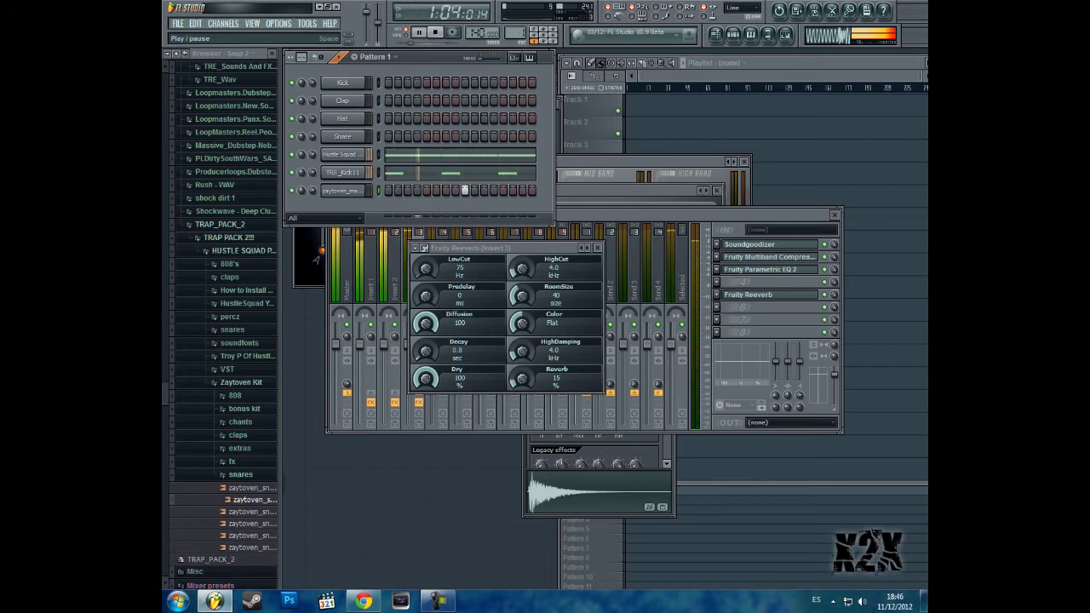
key(space)
- Open the Hustle Squad 808 channel's piano roll and play the pattern again alongside the channel rack
key(F7)
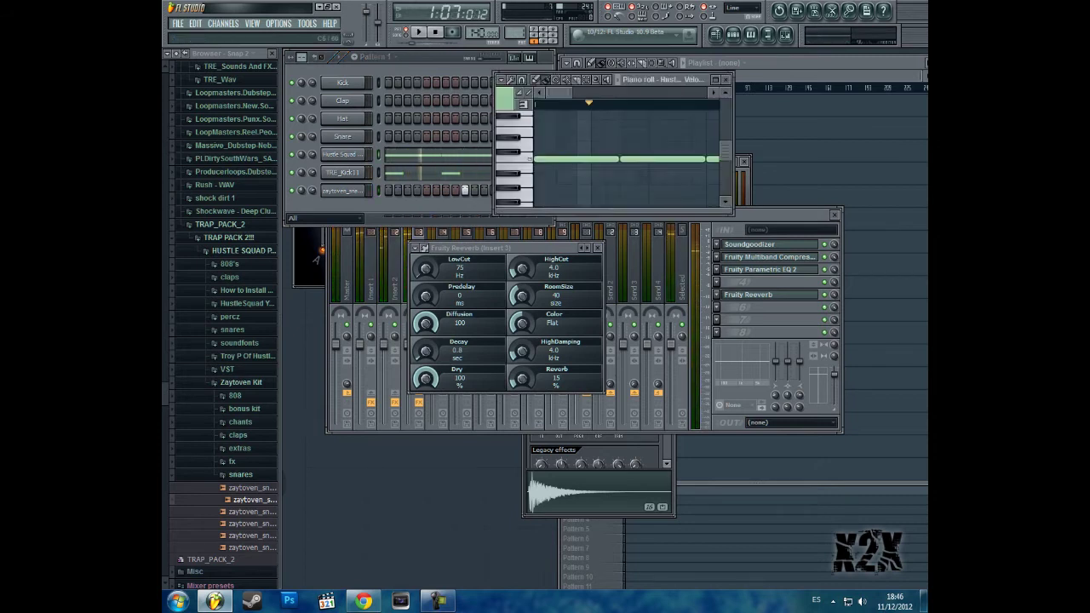
key(space)
key(F6)
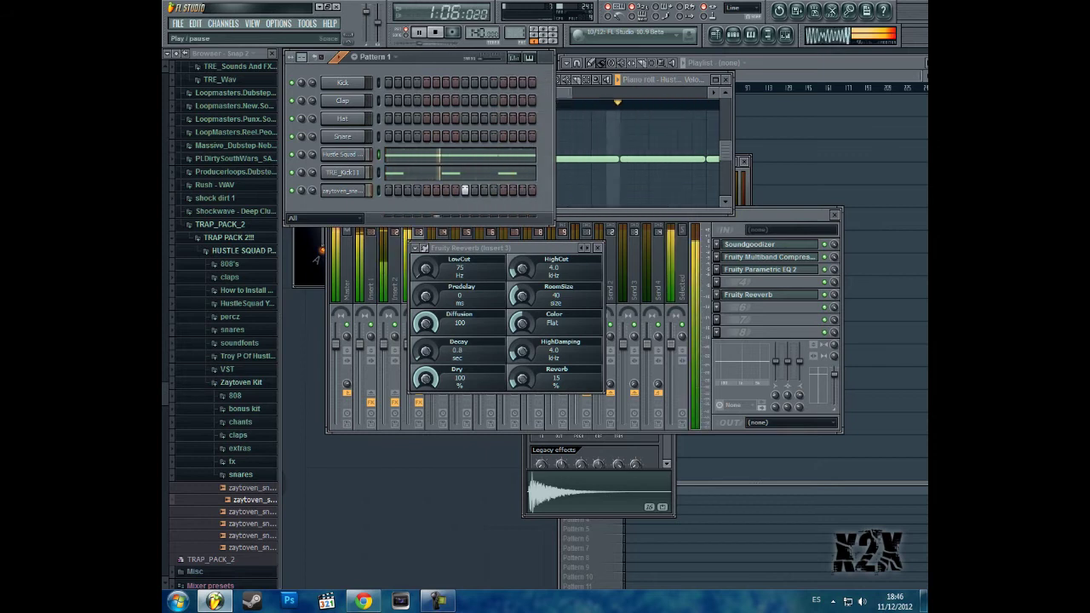
key(space)
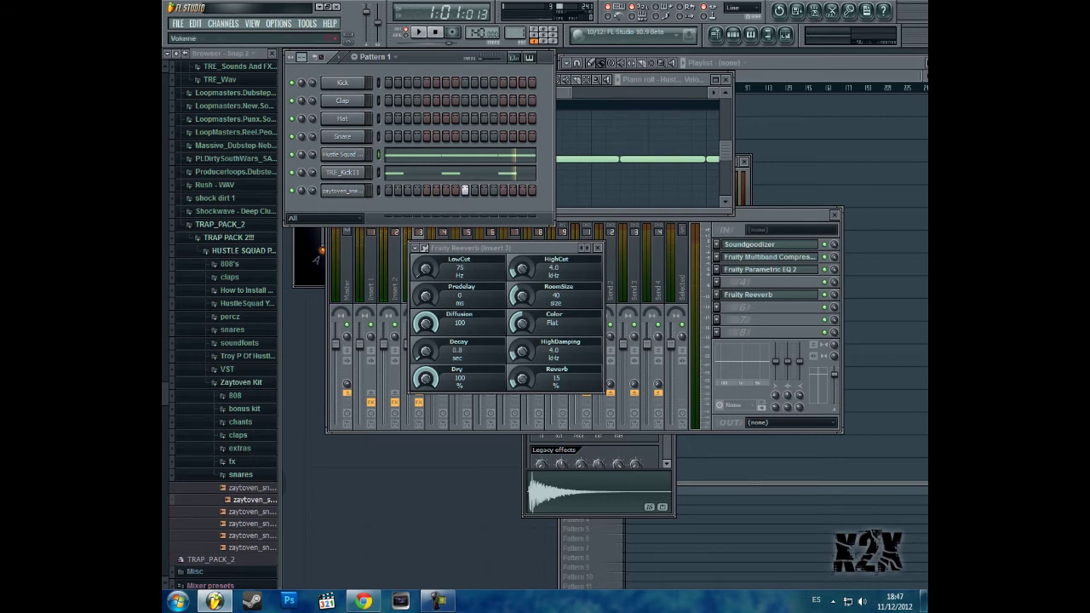
- Add zaytoven_clap_2 from the Zaytoven Kit claps folder as a new channel below the snare
click(241, 475)
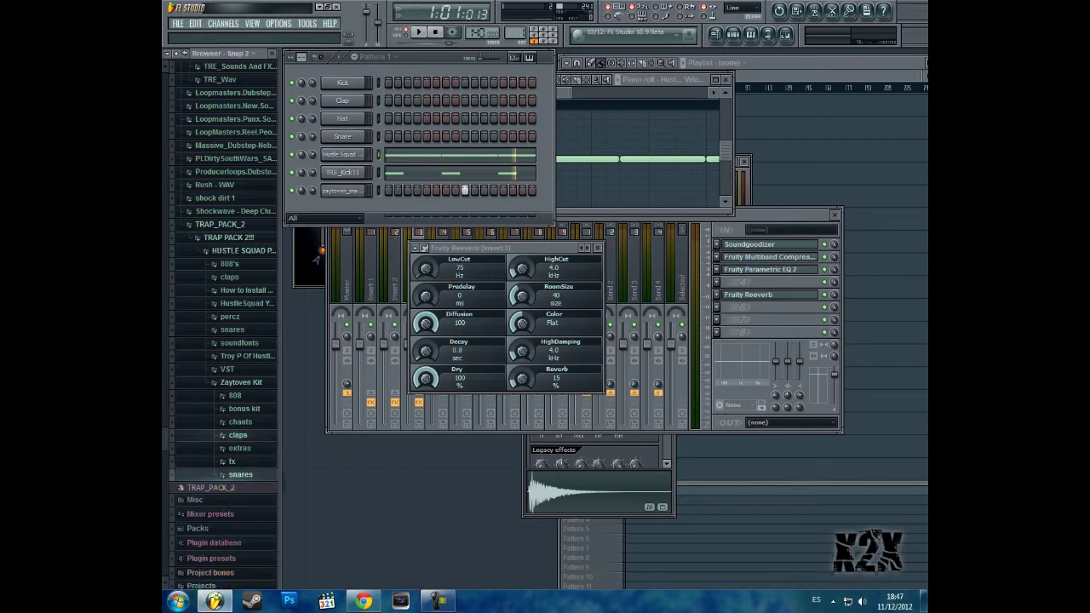
click(238, 436)
click(252, 460)
drag(252, 460, 365, 207)
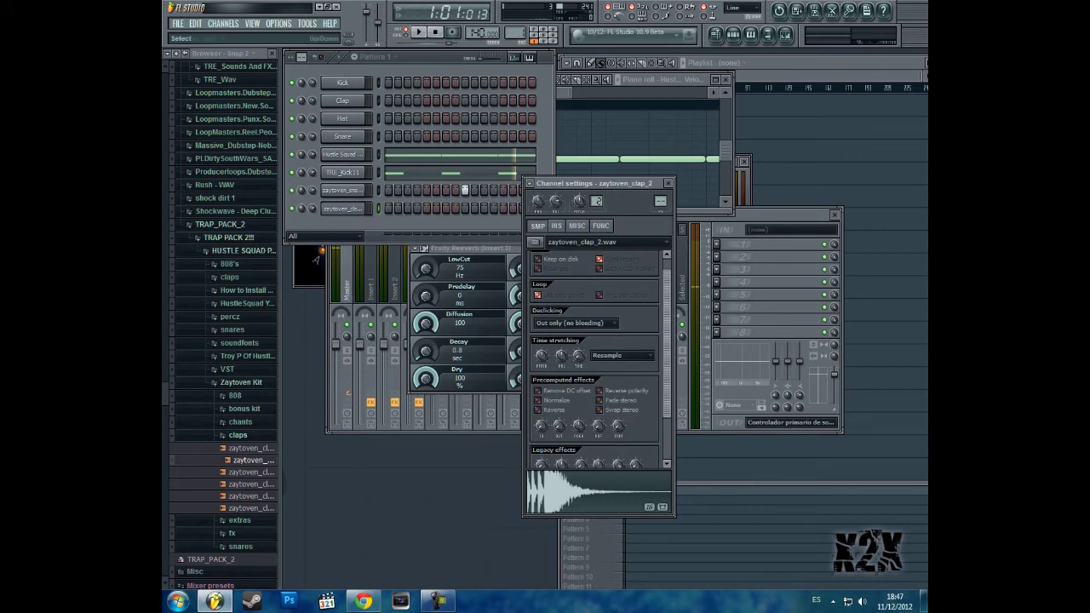
- Add a zaytoven_clap_2 hit on step 9 of Pattern 1 and play the pattern
click(312, 207)
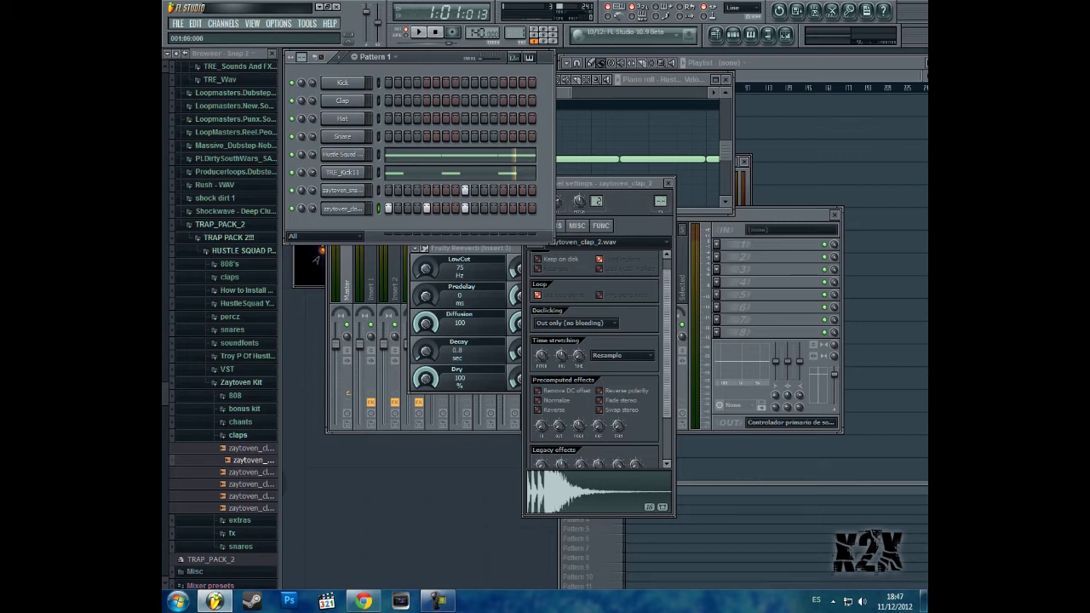
click(418, 31)
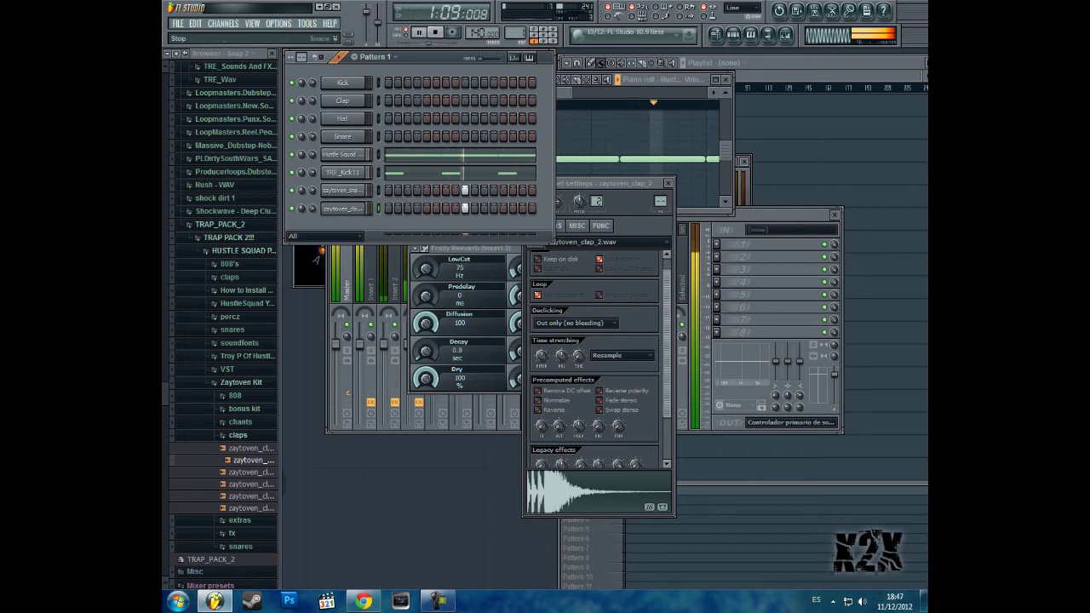
key(space)
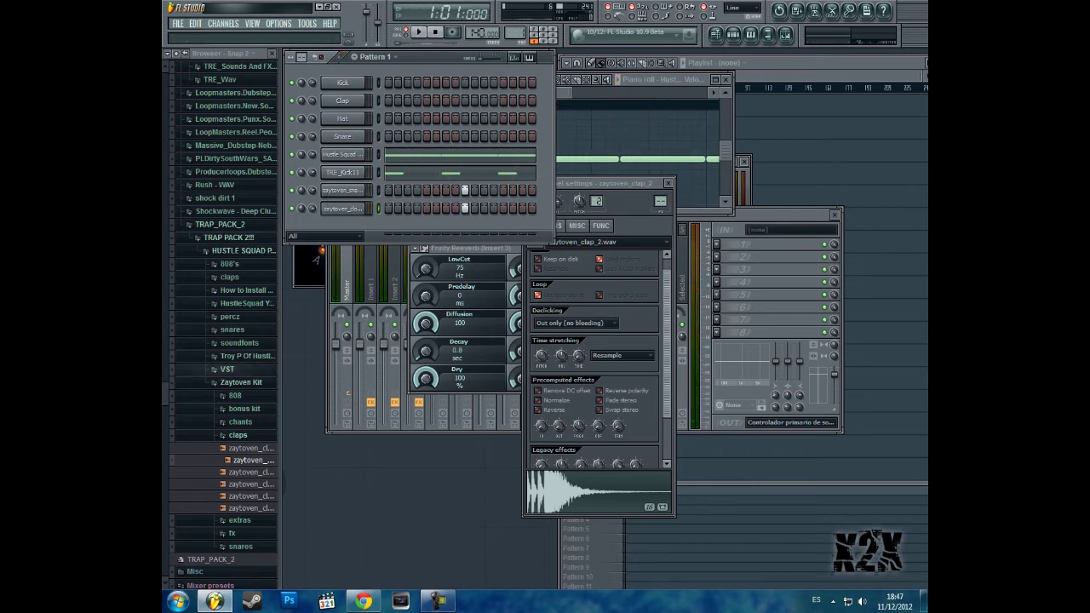
- Collapse the TRAP_PACK_2 folders and open the Hats folder under Drum Hits in the sample browser
click(241, 383)
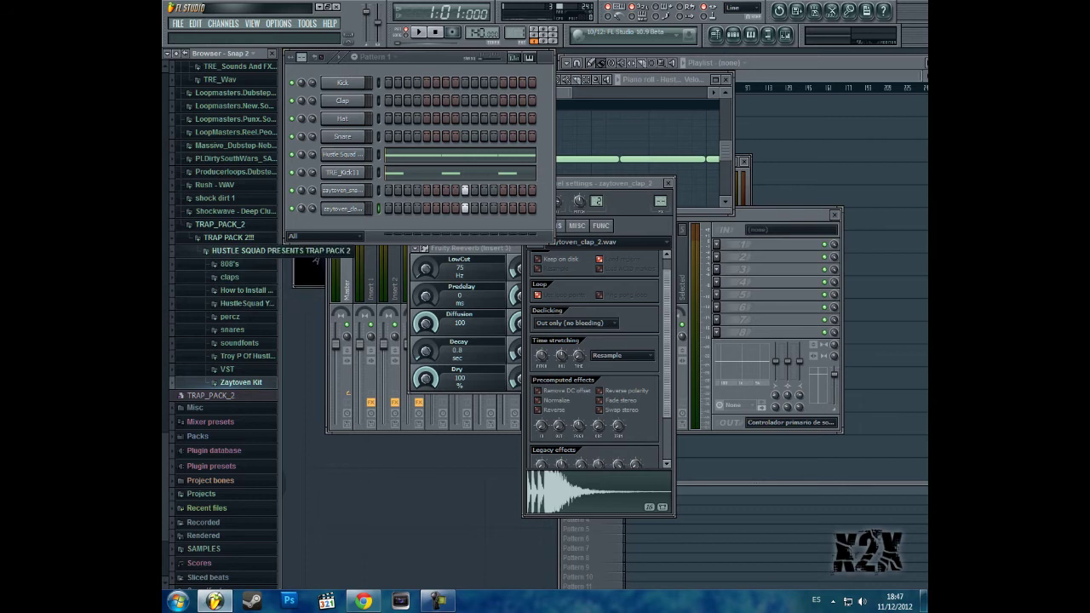
click(220, 224)
scroll(223, 308, up, 3)
click(238, 322)
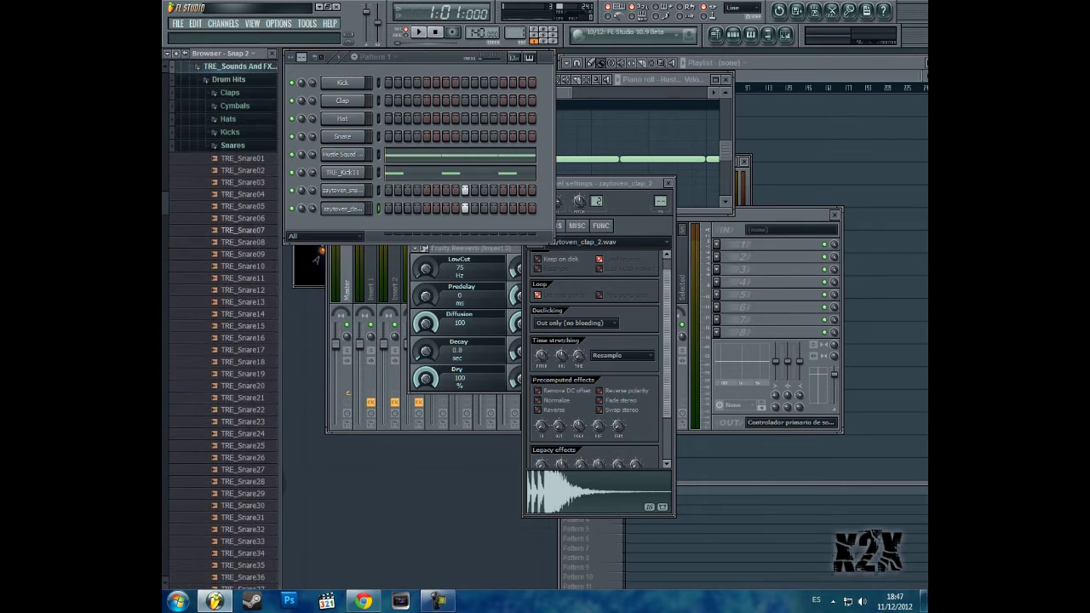
click(232, 145)
click(228, 118)
- Audition several TRE hat samples and add TRE_Hat19 as a new channel below the clap
click(244, 295)
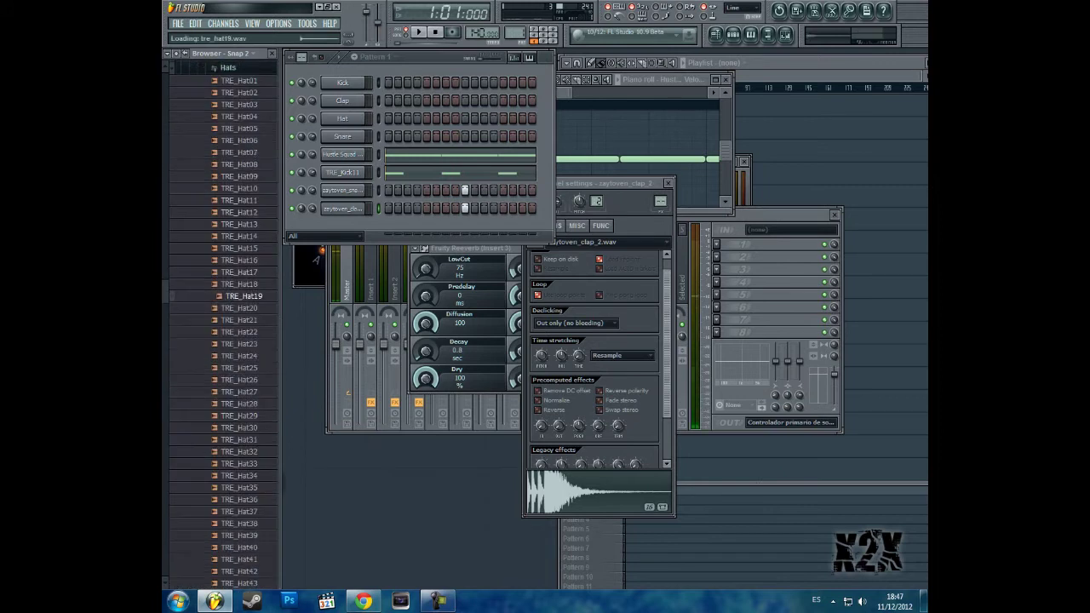
click(244, 284)
click(244, 296)
click(244, 271)
click(244, 296)
click(244, 236)
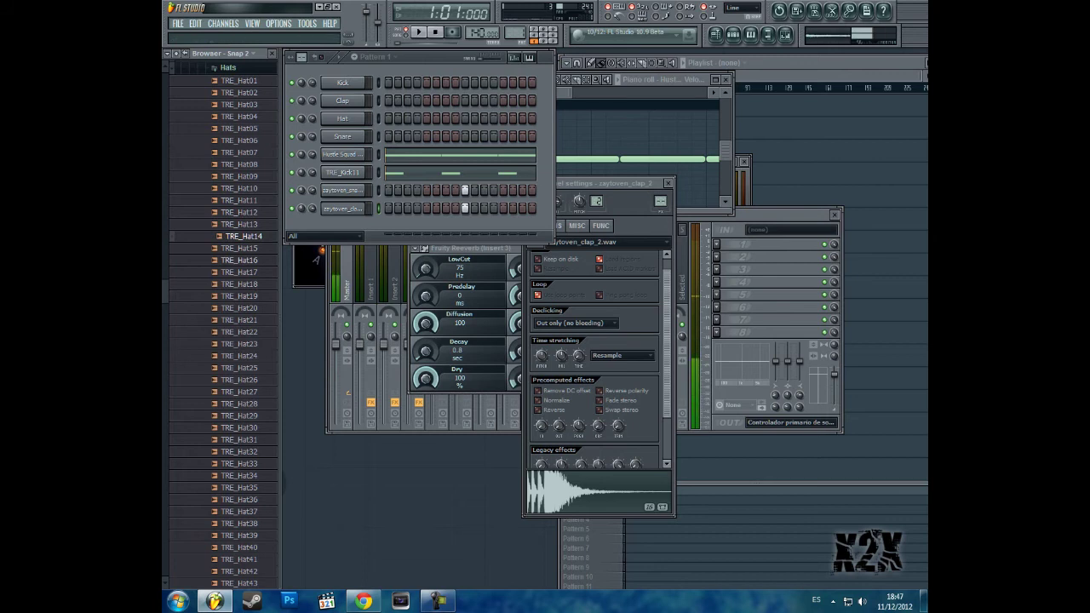
click(244, 248)
click(244, 308)
click(243, 319)
click(244, 308)
click(243, 295)
drag(244, 296, 356, 232)
- Open the TRE_Hat19 channel's piano roll maximized and set its grid snap to 1/2 step
right_click(357, 226)
click(387, 226)
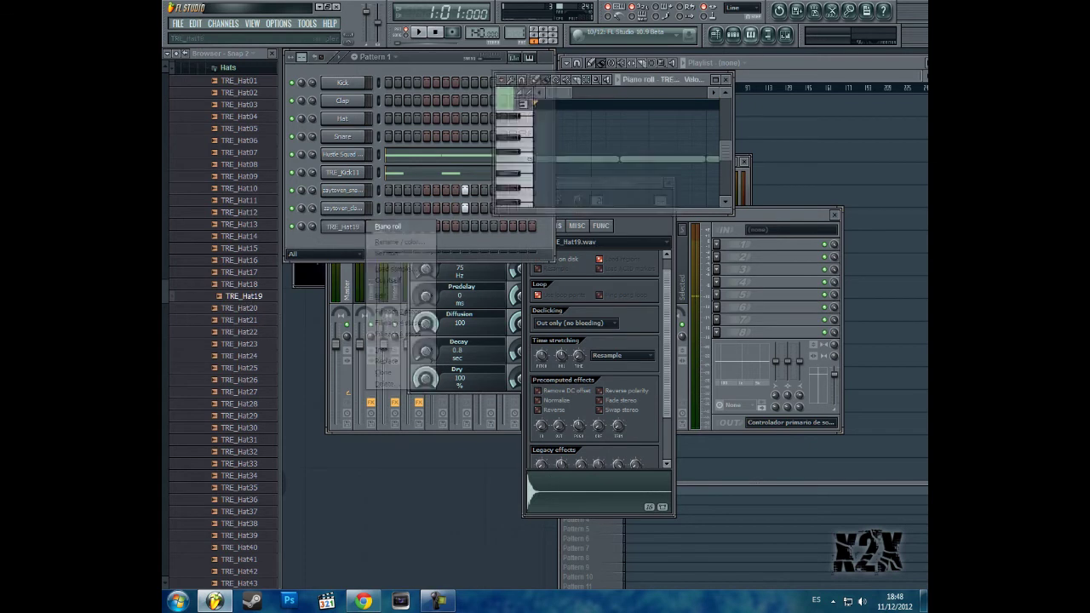
click(714, 79)
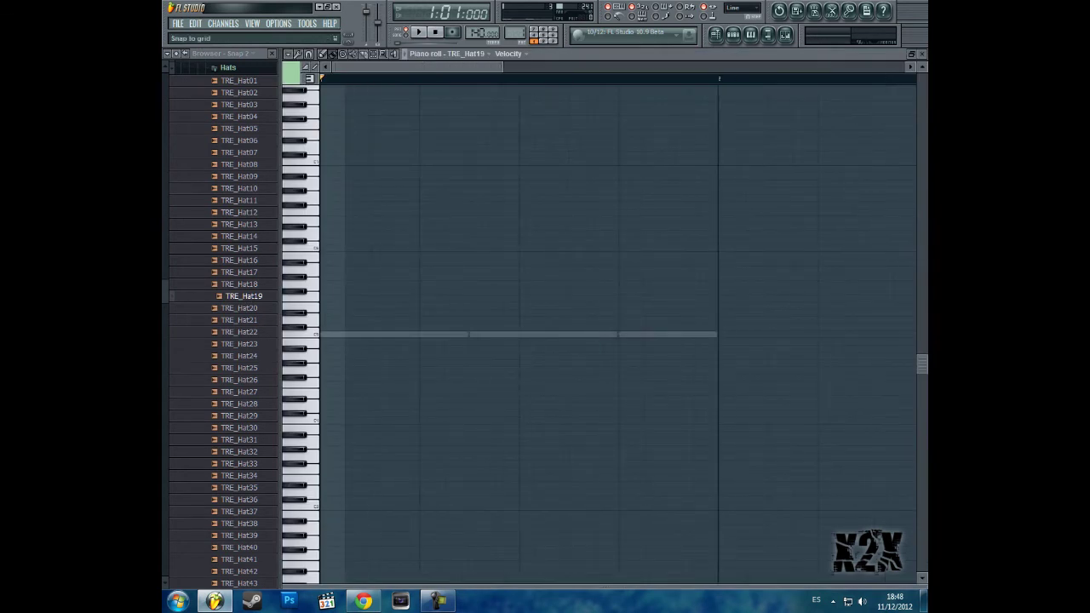
click(307, 68)
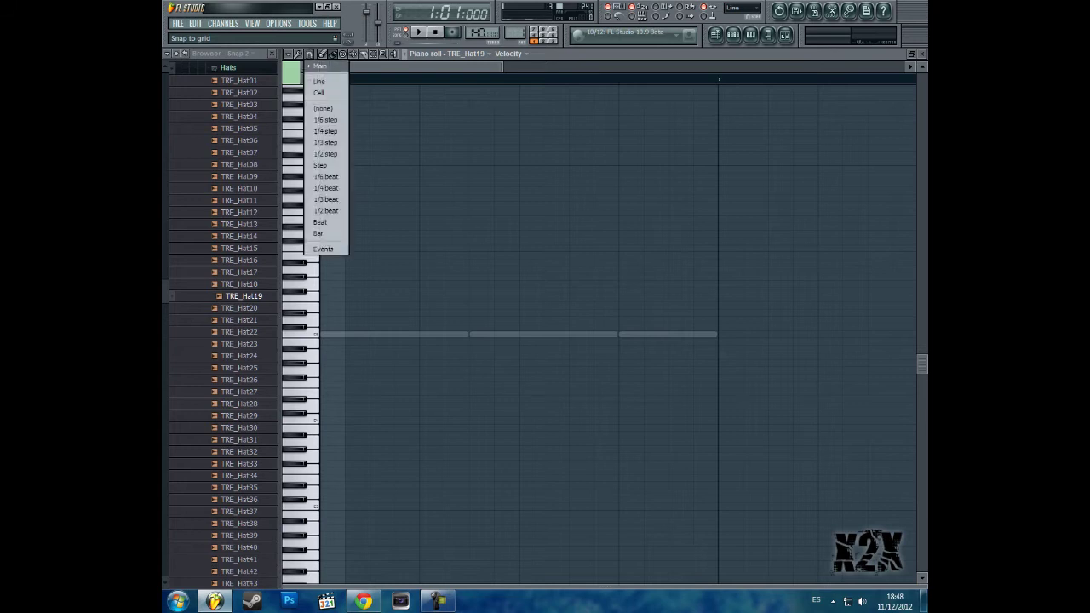
click(326, 171)
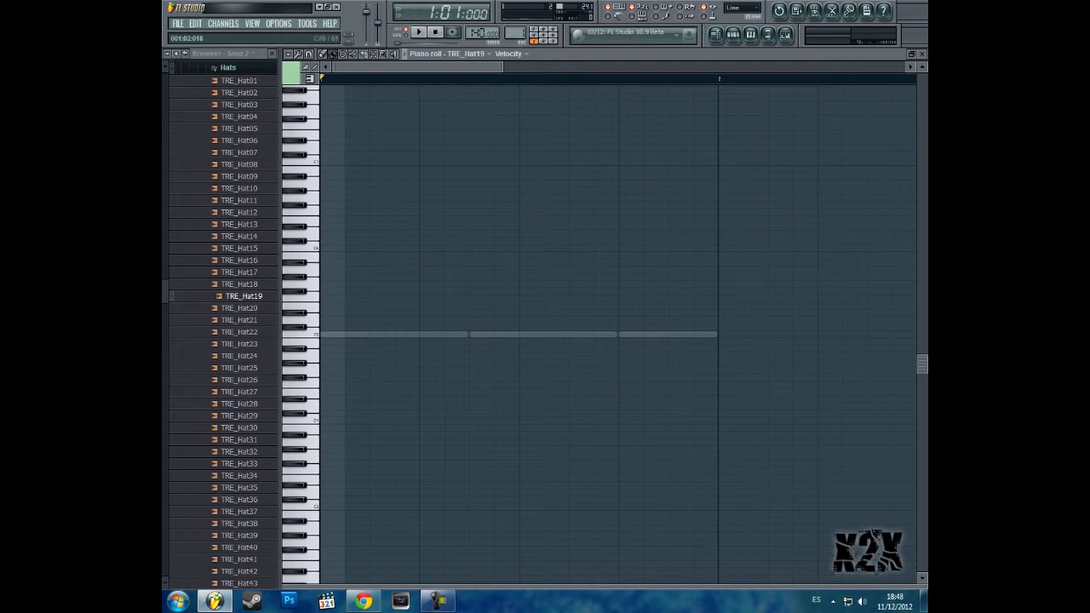
click(306, 67)
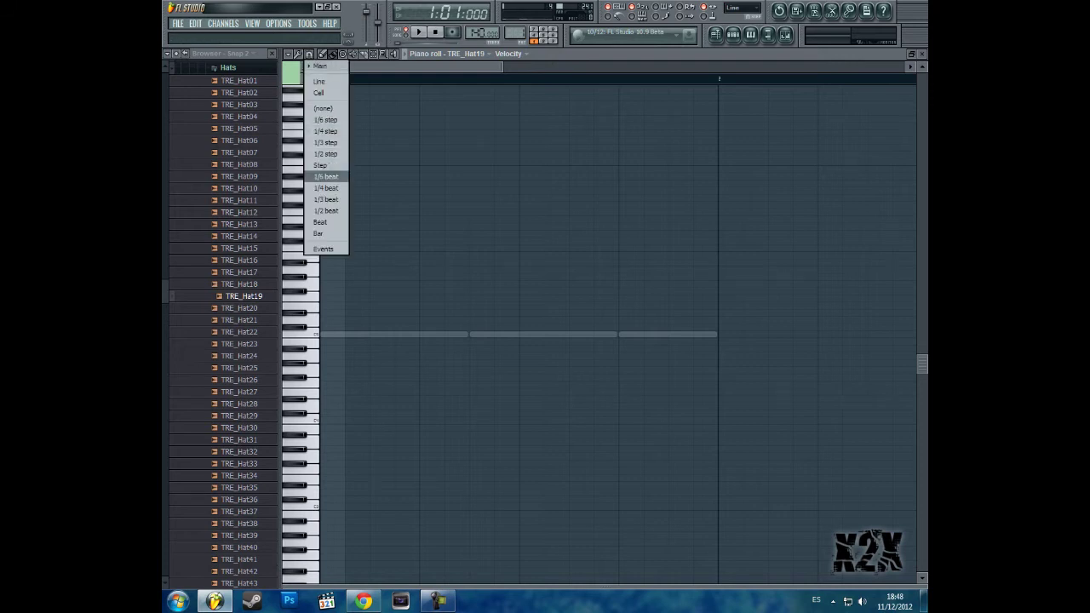
click(326, 131)
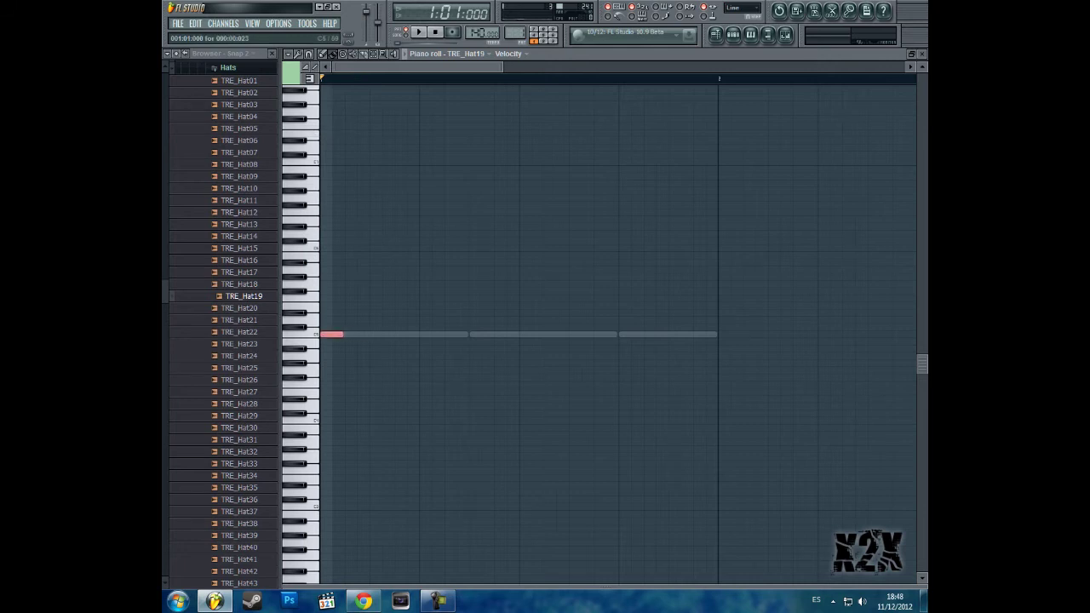
click(308, 53)
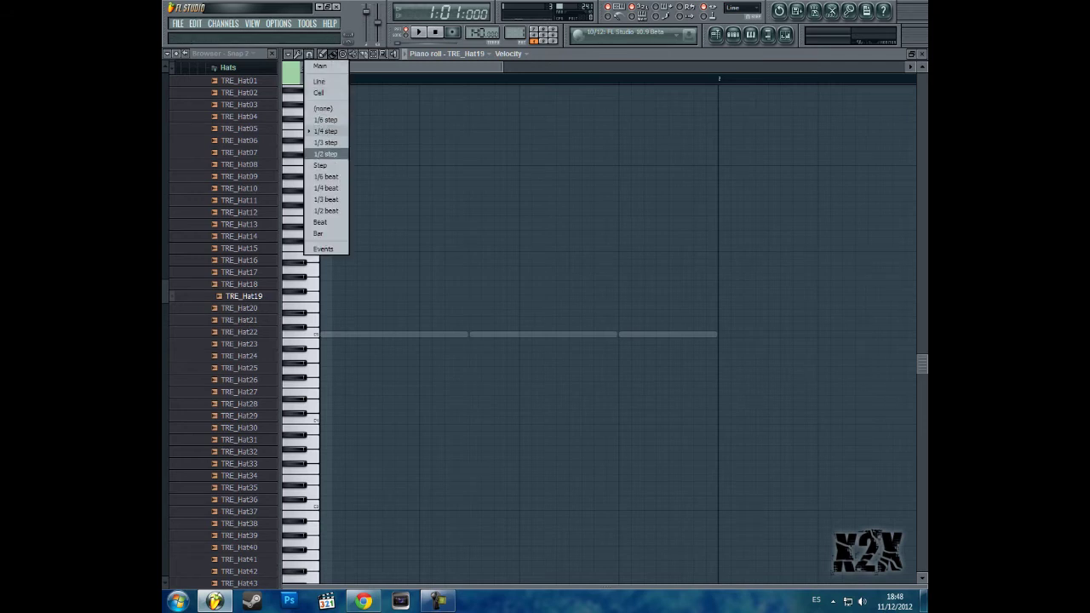
click(326, 154)
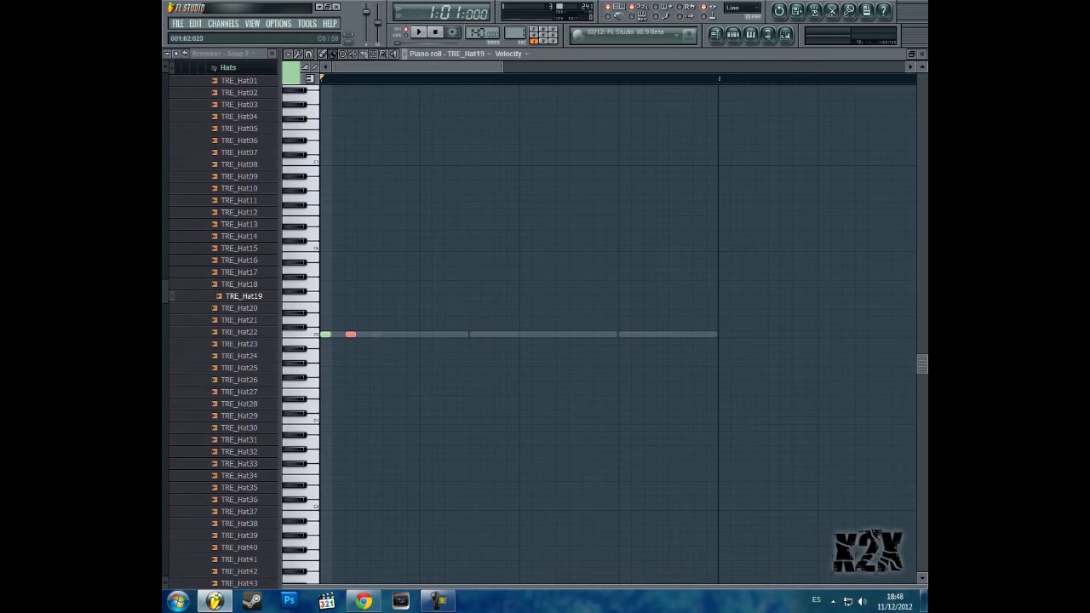
- Place short half-step TRE_Hat19 notes across the bar at the 808's pitch, with a rapid run near the end, while playing the pattern
key(space)
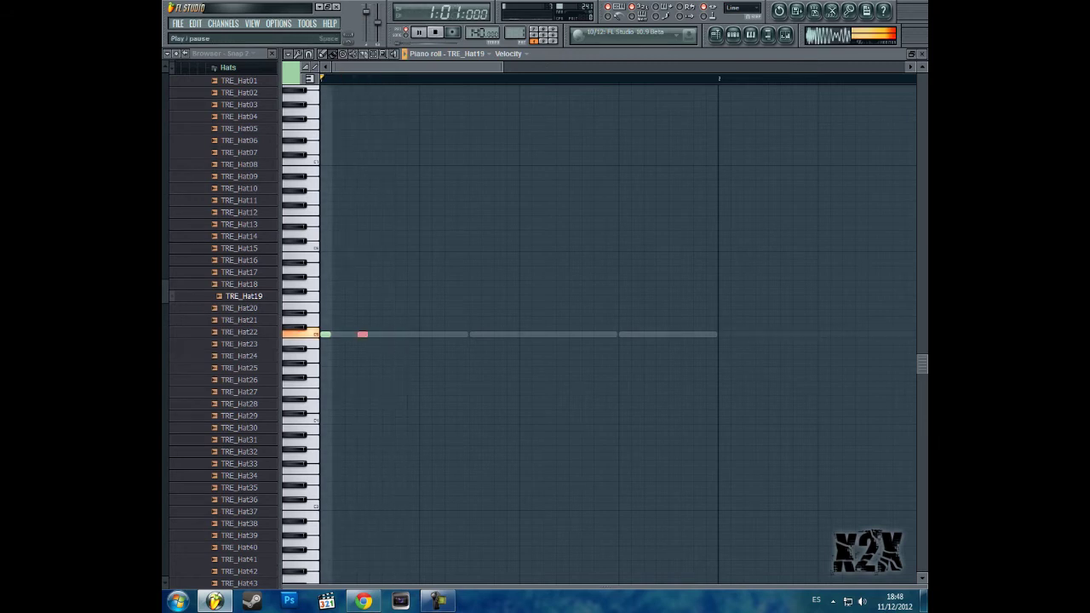
key(space)
click(425, 333)
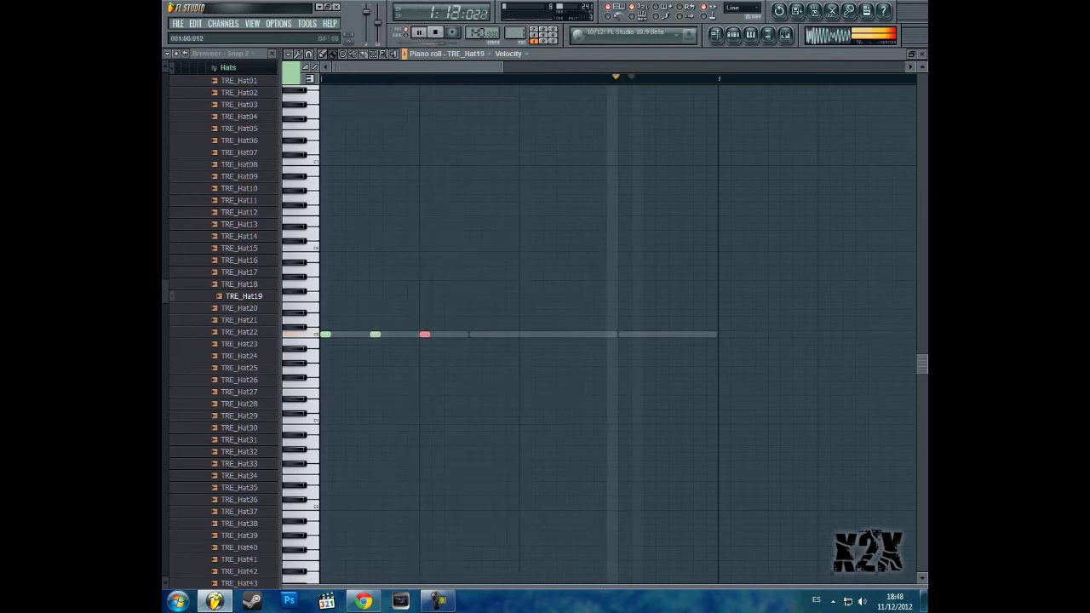
click(474, 334)
click(499, 334)
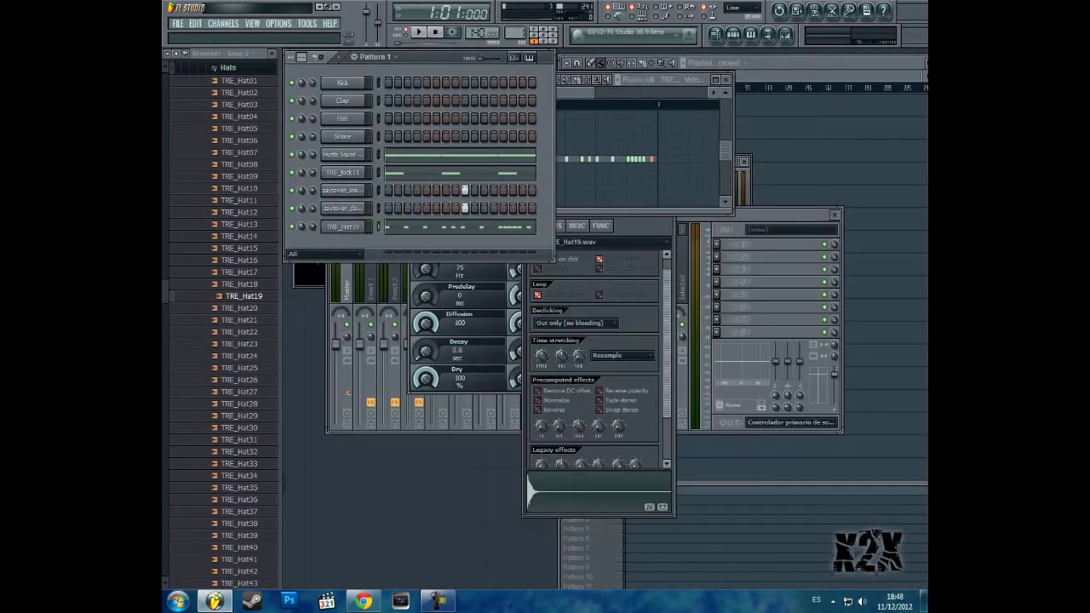
- Audition more hat samples and add TRE_Hat08 as a new channel below TRE_Hat19
click(243, 164)
click(244, 236)
click(243, 165)
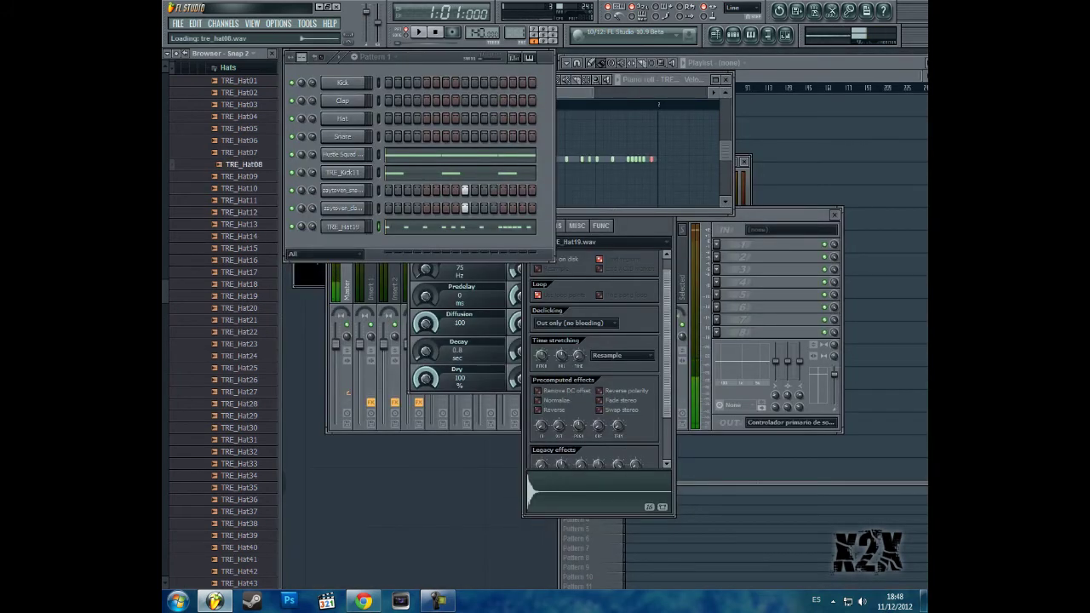
drag(244, 164, 341, 244)
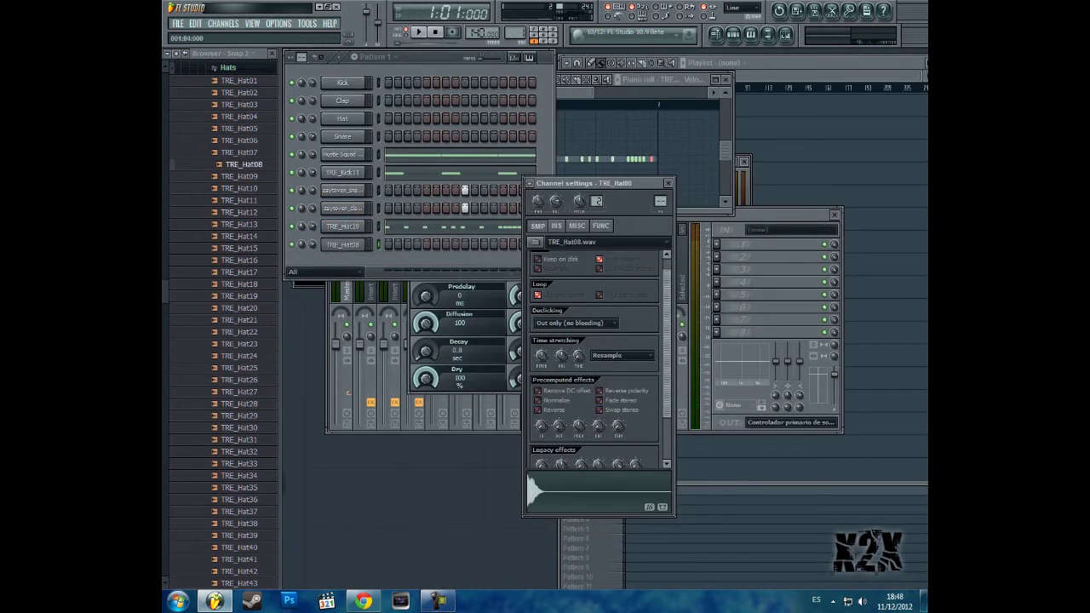
- Program TRE_Hat08 hits on steps 5 and 13 of Pattern 1, playing the pattern to check them
click(426, 245)
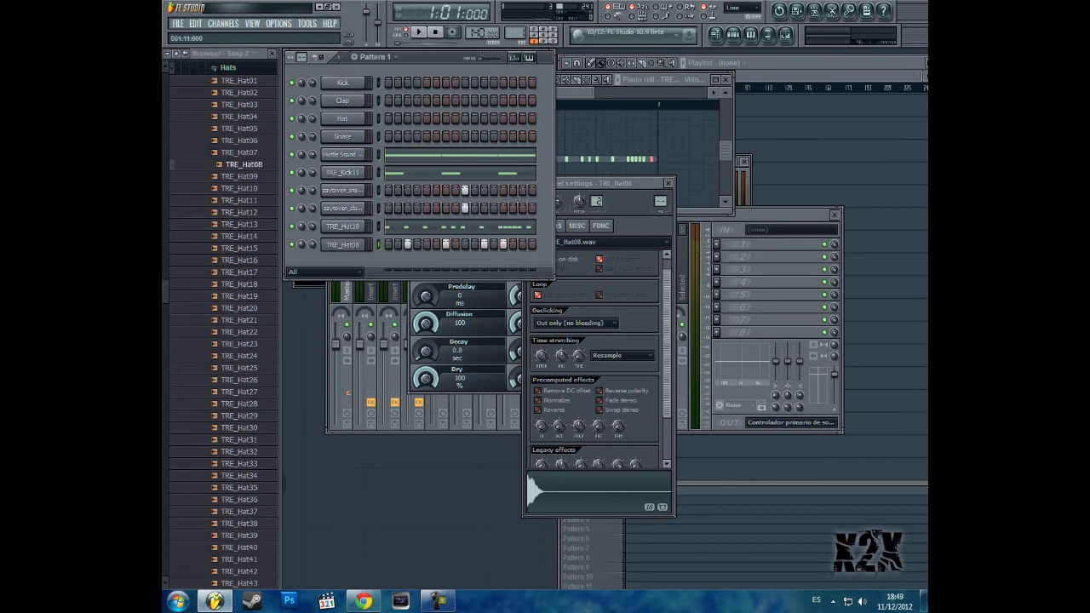
key(space)
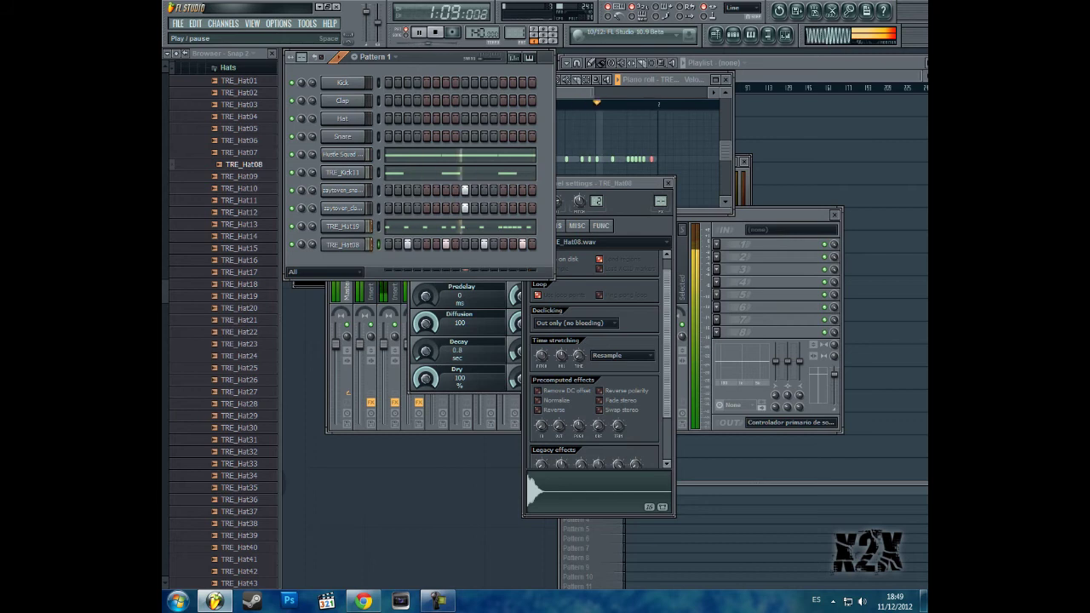
key(space)
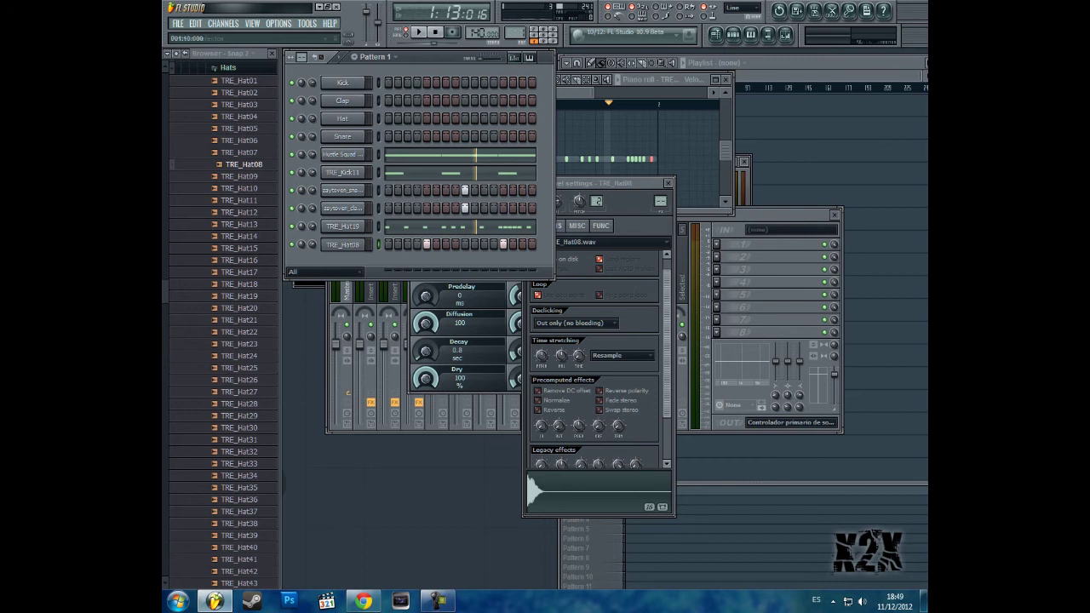
click(375, 56)
click(424, 135)
click(375, 57)
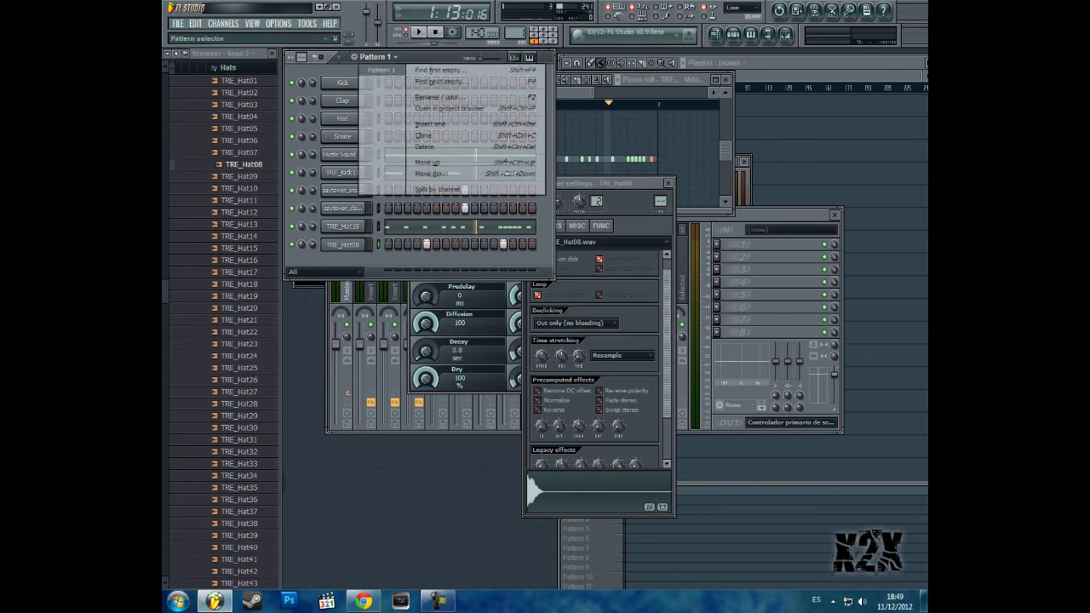
click(382, 72)
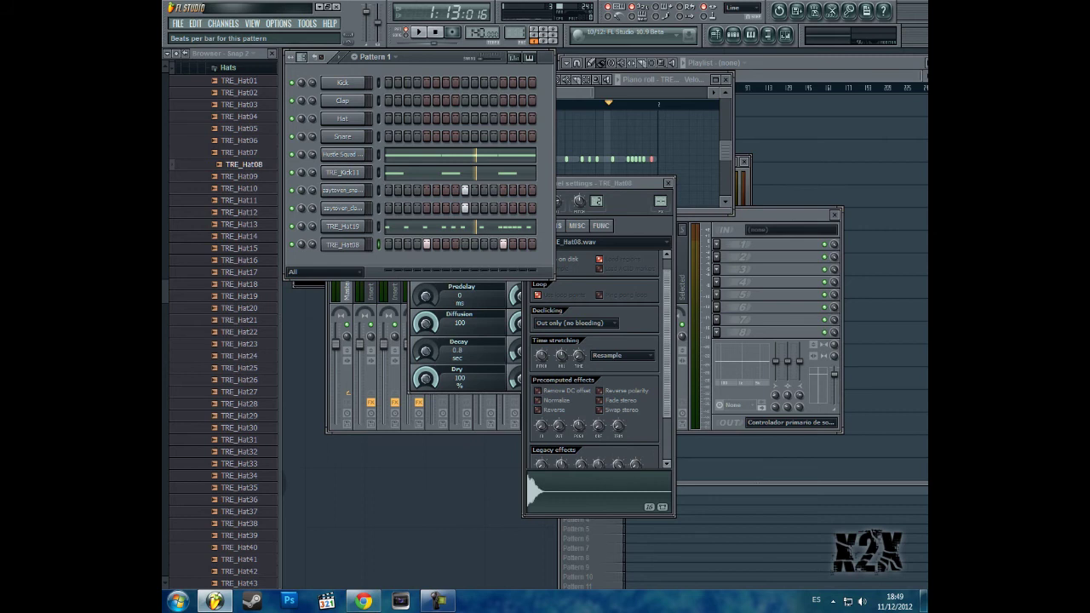
- Extend Pattern 1's channel rack to 32 steps and open the Hustle Squad 808 channel's piano roll maximized
drag(553, 111, 709, 111)
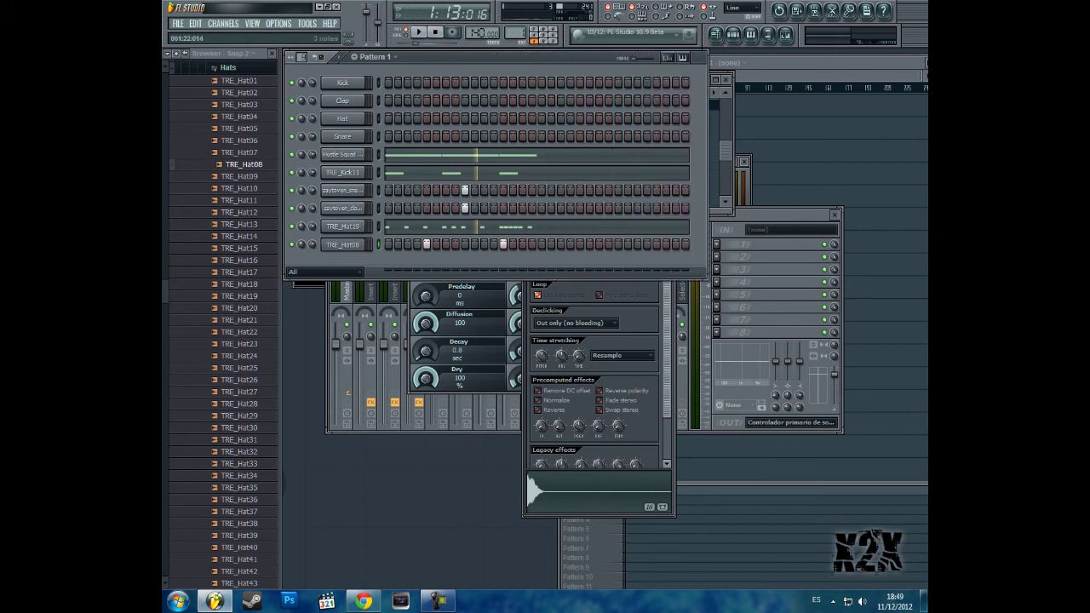
click(590, 154)
key(F6)
key(F7)
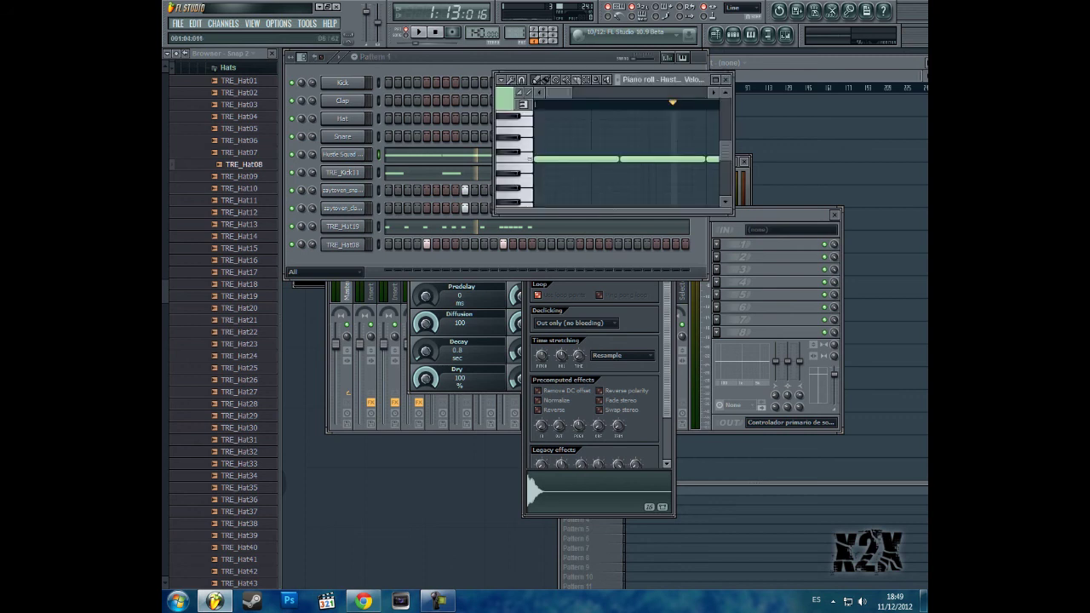
click(715, 80)
scroll(618, 334, down, 3)
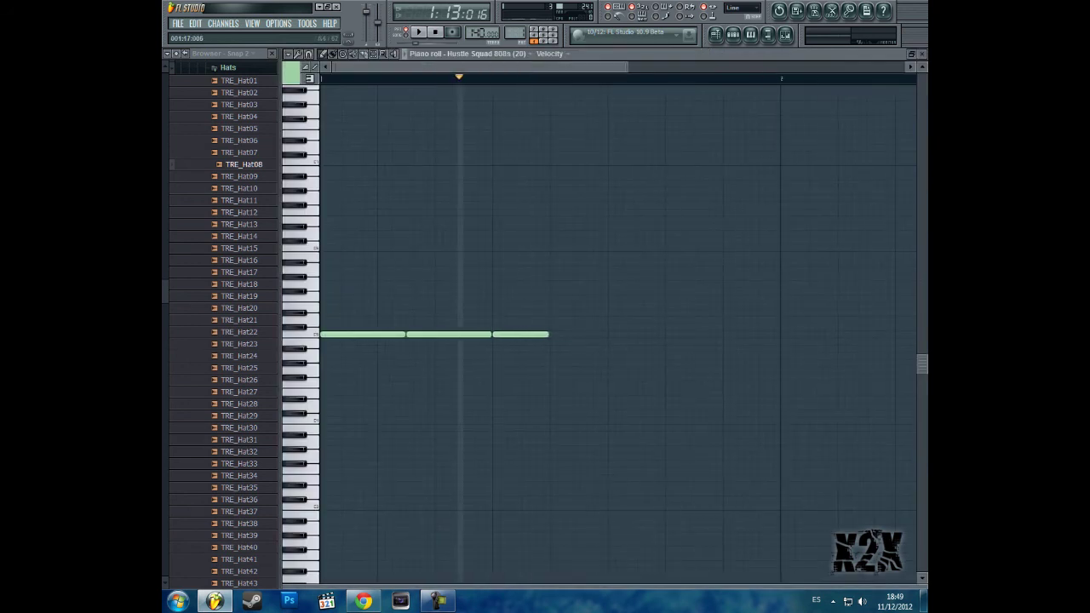
- Add a six-step 808 note starting on step 17, adjust the piano roll's snap and play the pattern
click(553, 334)
click(553, 334)
click(308, 54)
click(324, 105)
key(space)
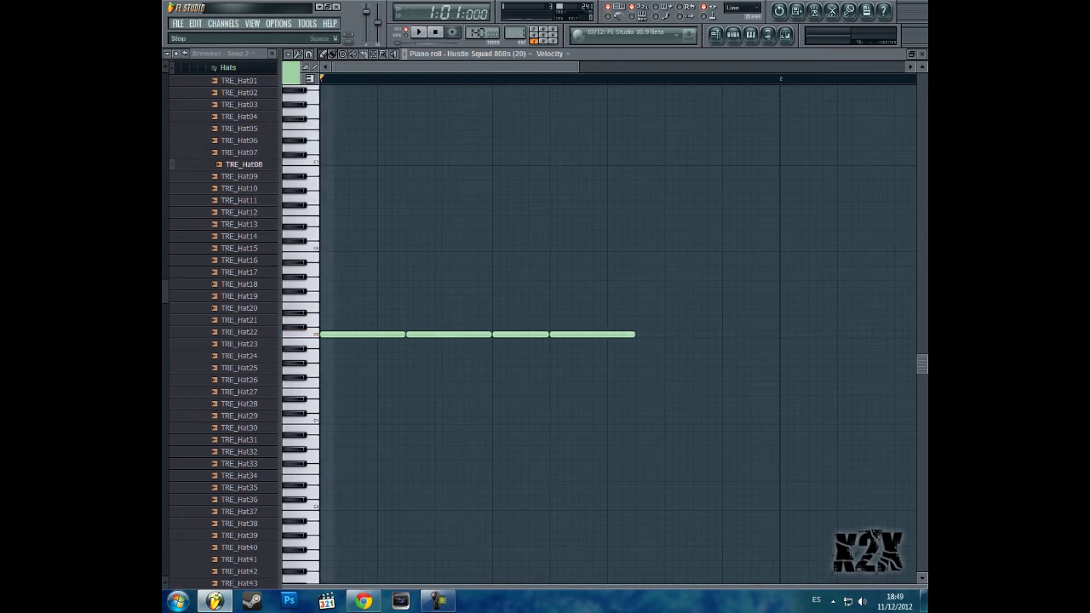
key(space)
- Add 808 notes starting on steps 23 and 29 at the existing pitch, the last one four steps long, and stop playback
click(639, 334)
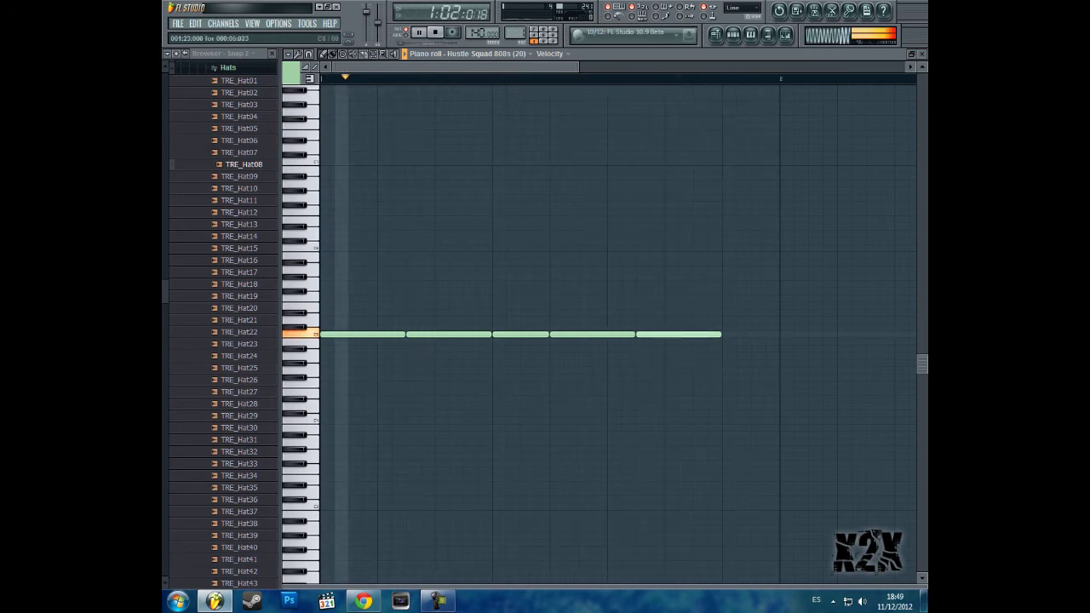
click(726, 320)
drag(805, 320, 737, 306)
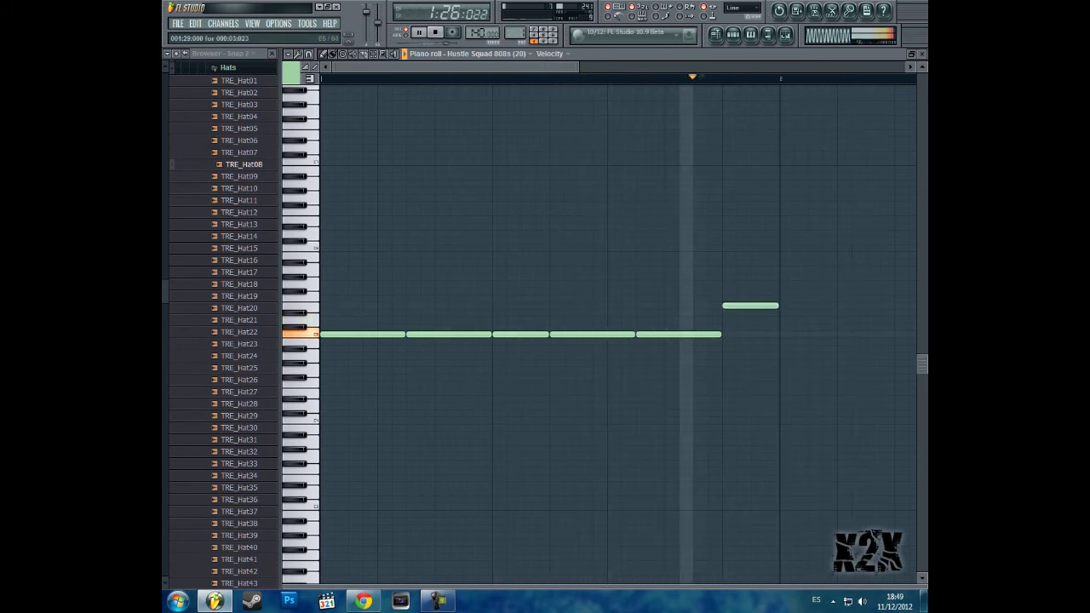
drag(750, 305, 749, 333)
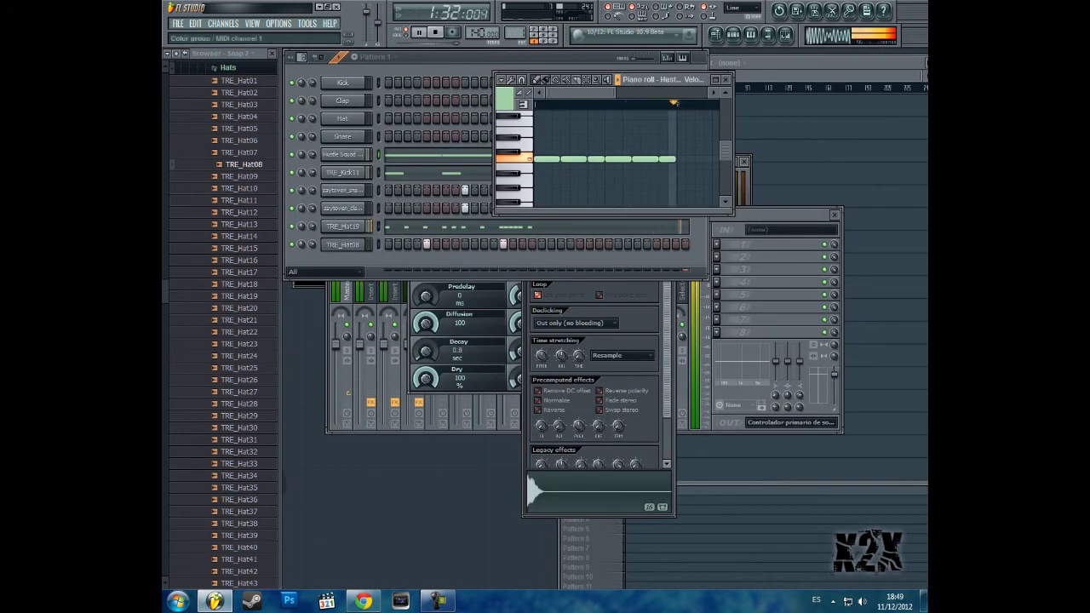
key(space)
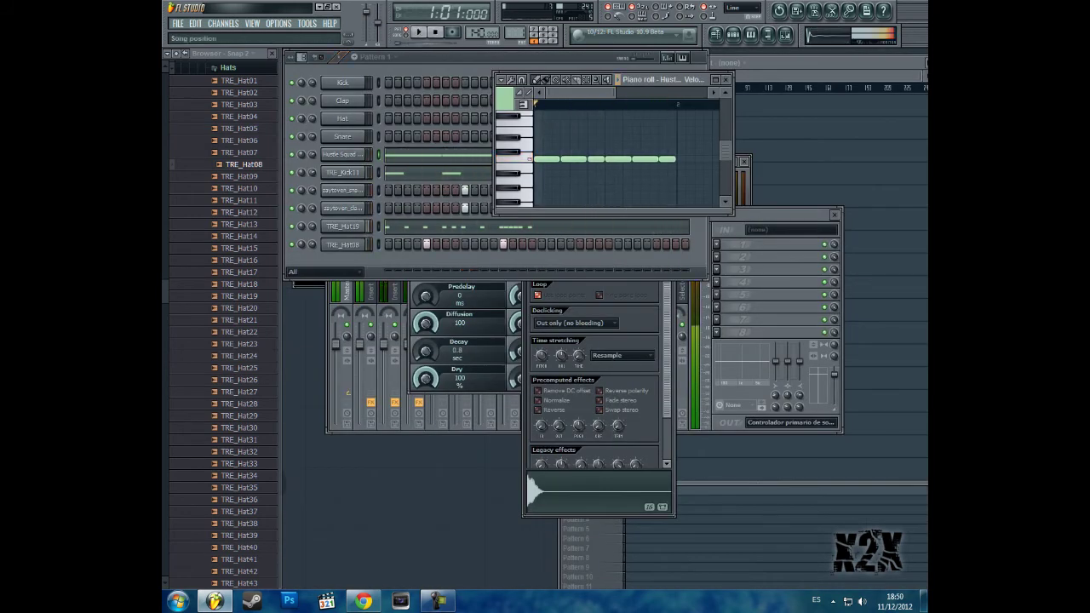
- Add TRE_Kick11 notes starting on steps 17, 23 and 29 in its piano roll at the existing pitch
key(F6)
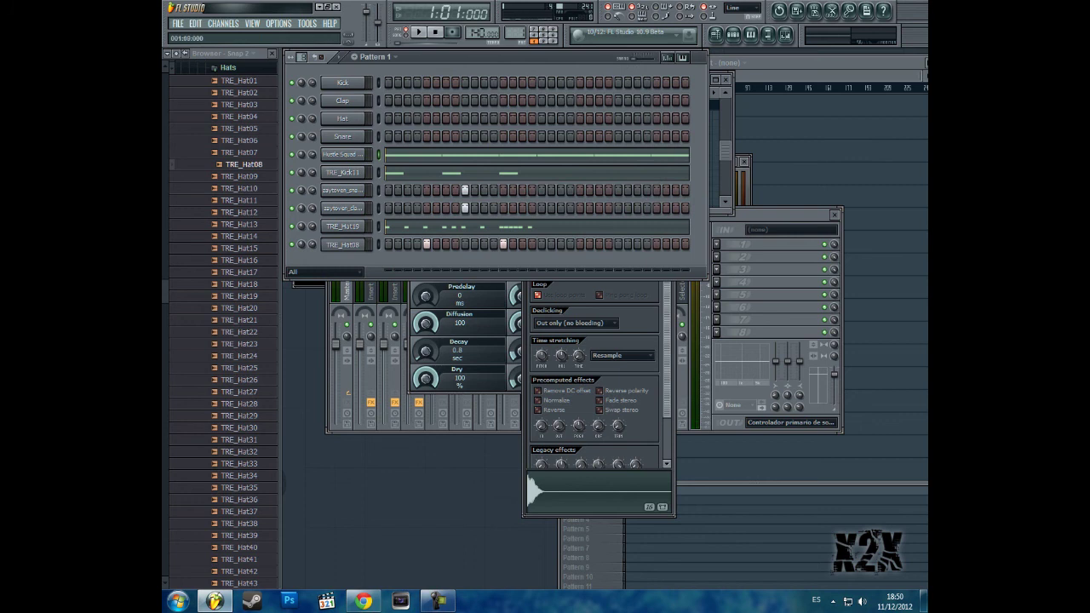
key(F7)
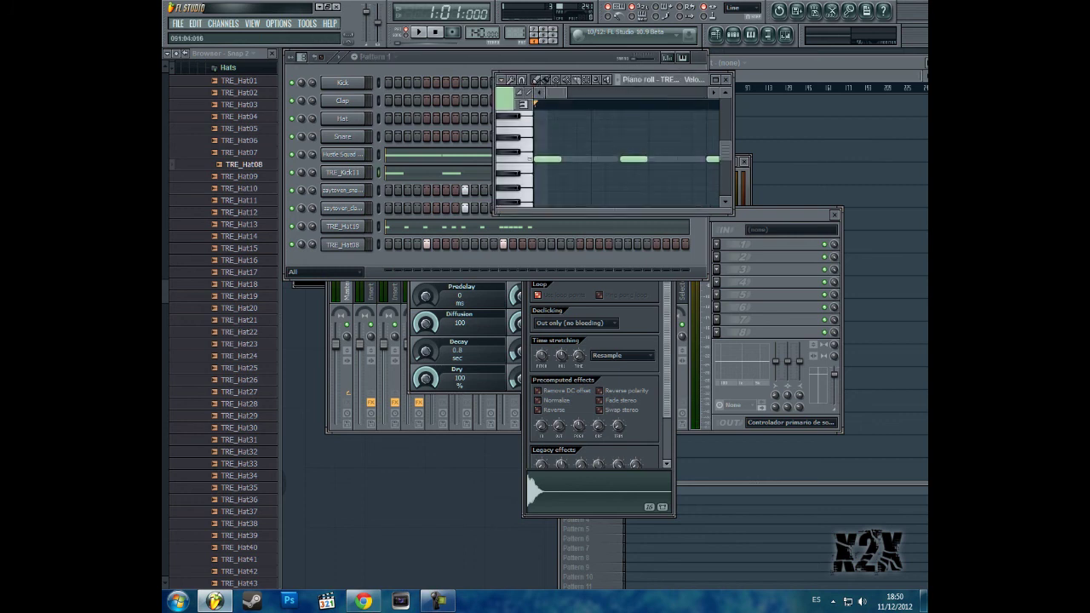
key(Return)
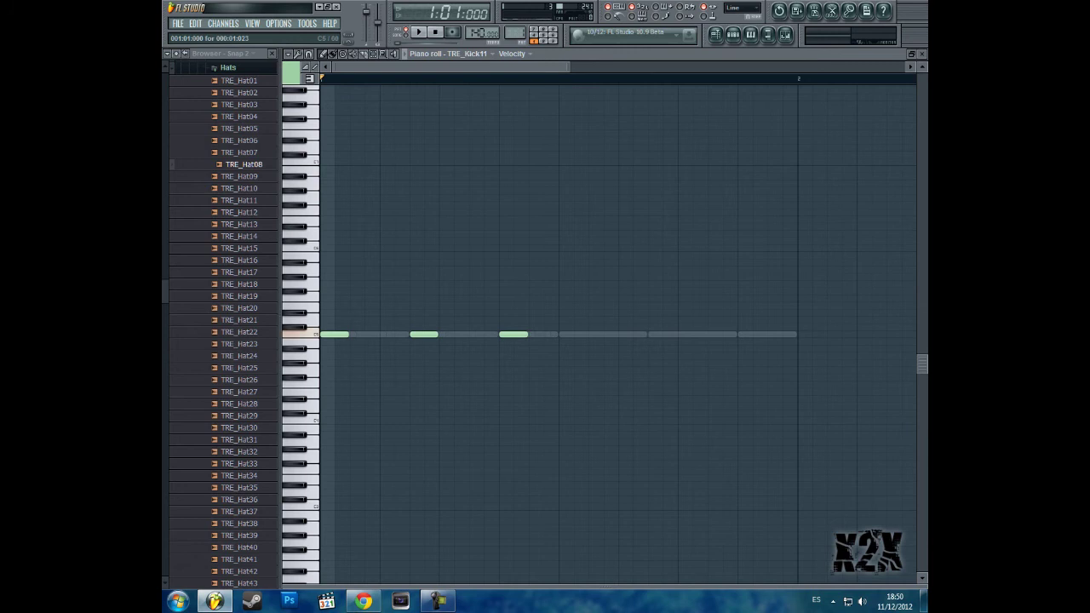
click(566, 334)
click(655, 334)
click(744, 334)
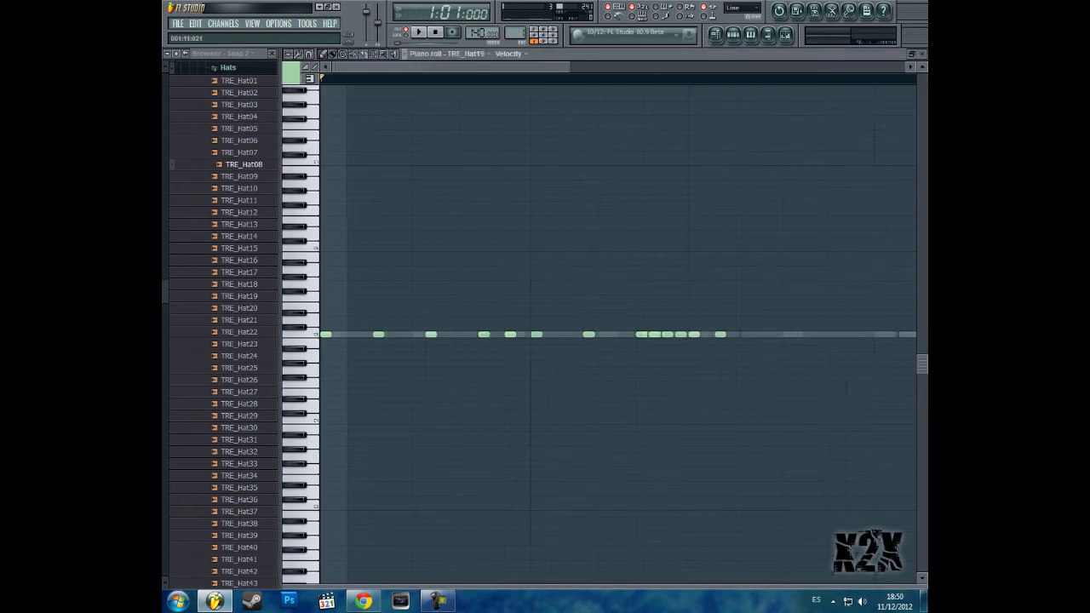
- Duplicate all the TRE_Hat19 notes from the first 16 steps into steps 17 to 32
drag(597, 380, 321, 266)
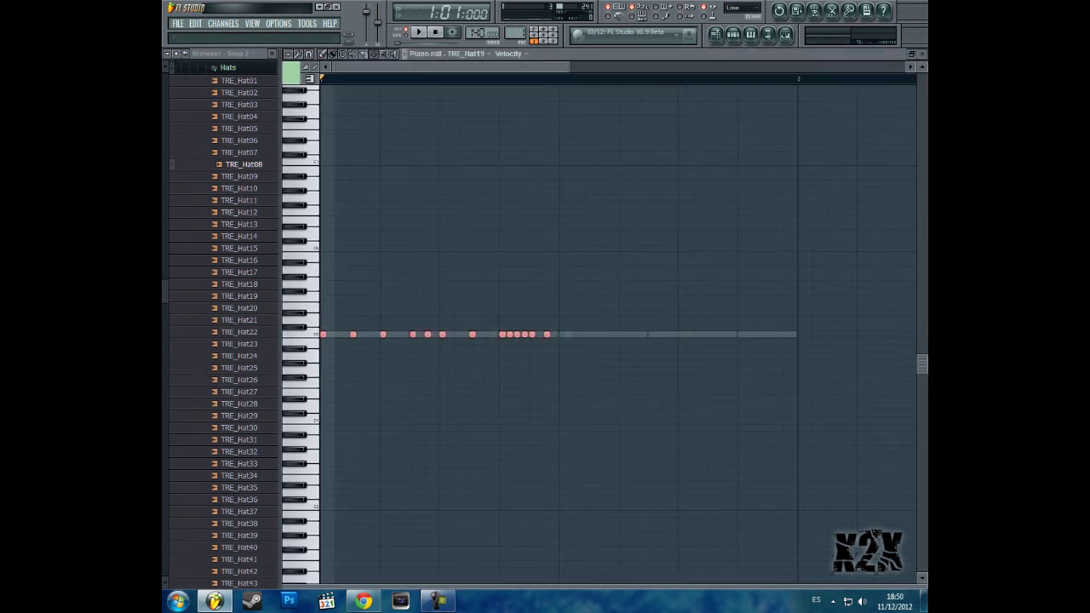
key(ctrl+b)
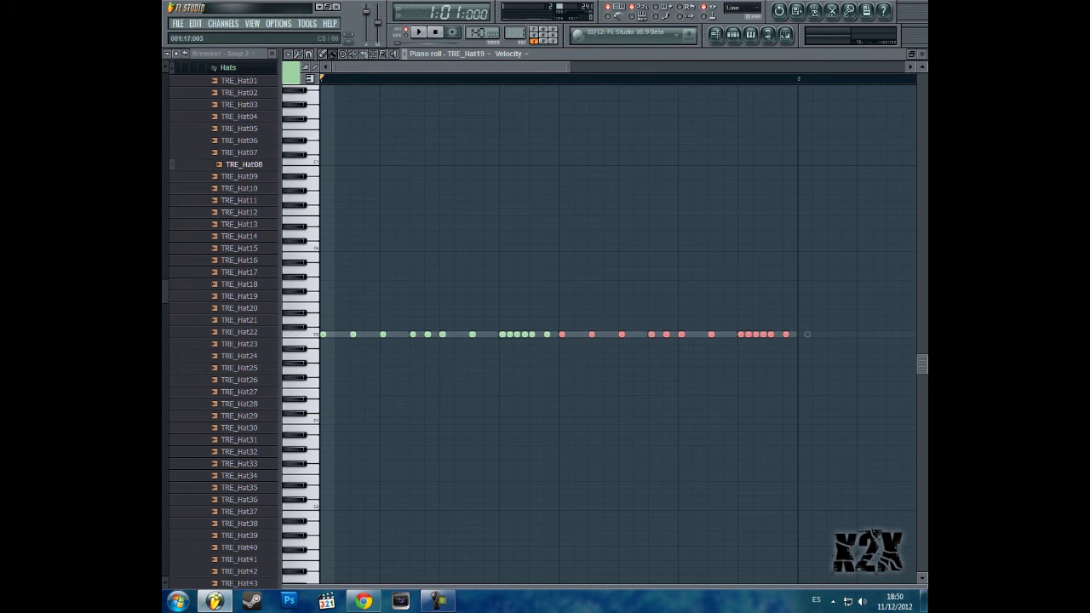
drag(651, 374, 550, 244)
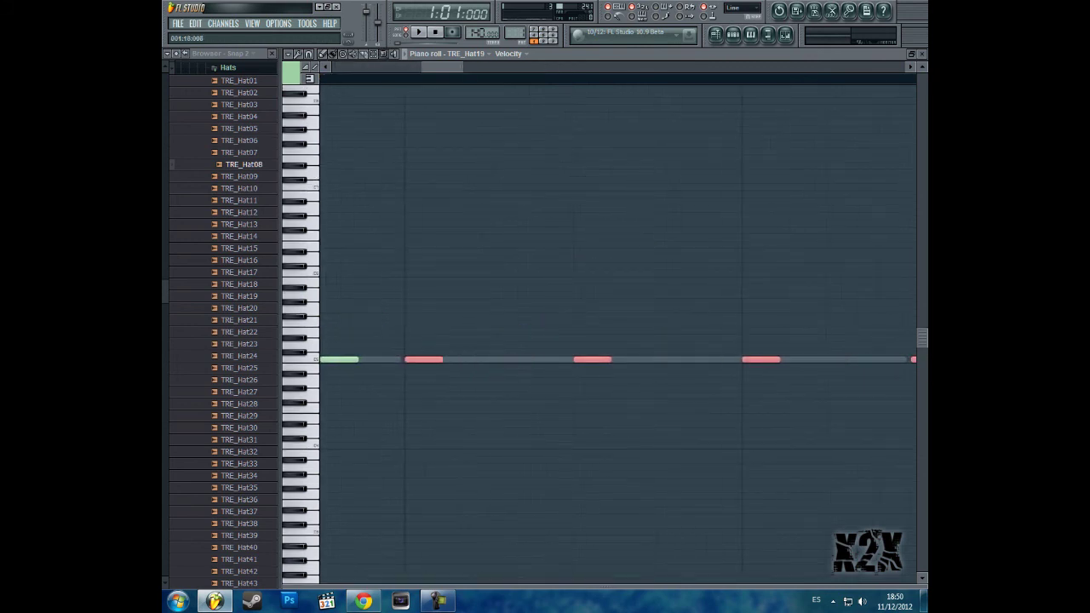
- Adjust the piano roll's snap, add extra TRE_Hat19 notes between the duplicated hits around steps 21 to 28, and play the pattern
drag(463, 67, 668, 66)
click(309, 53)
click(326, 154)
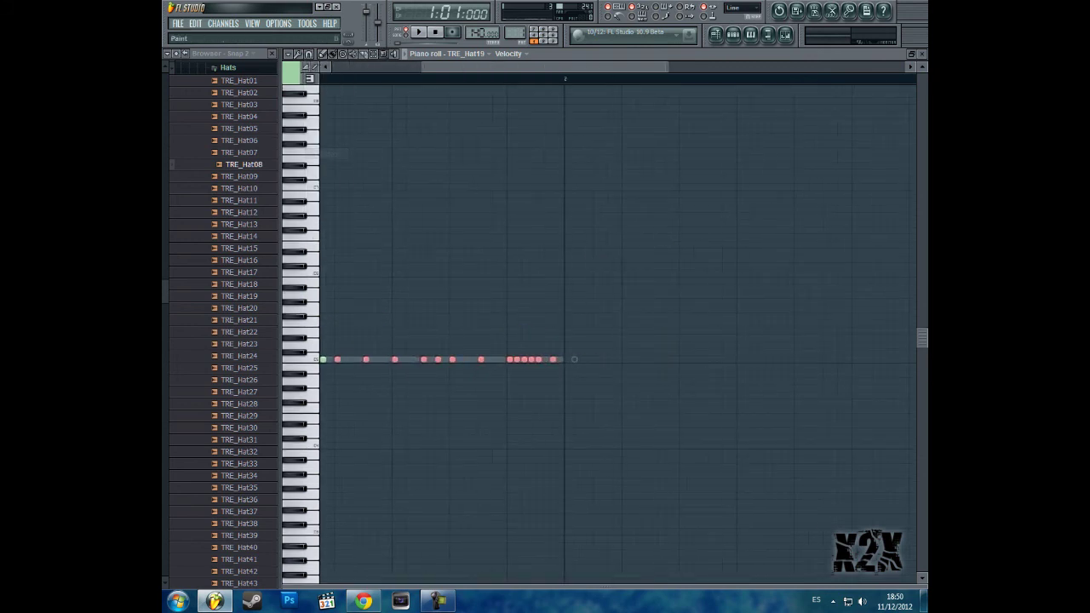
drag(409, 359, 399, 359)
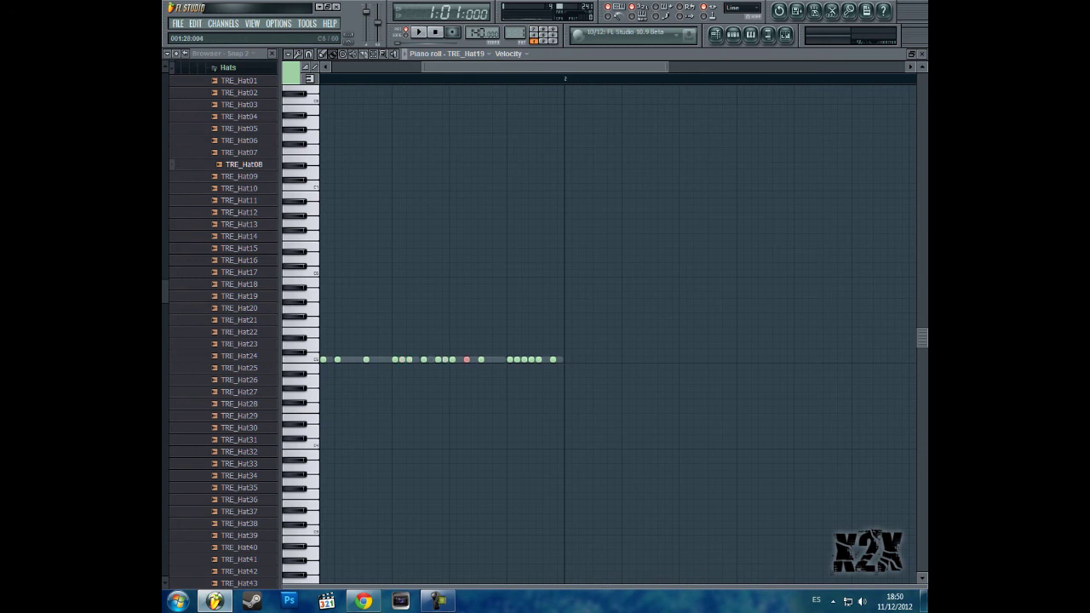
key(space)
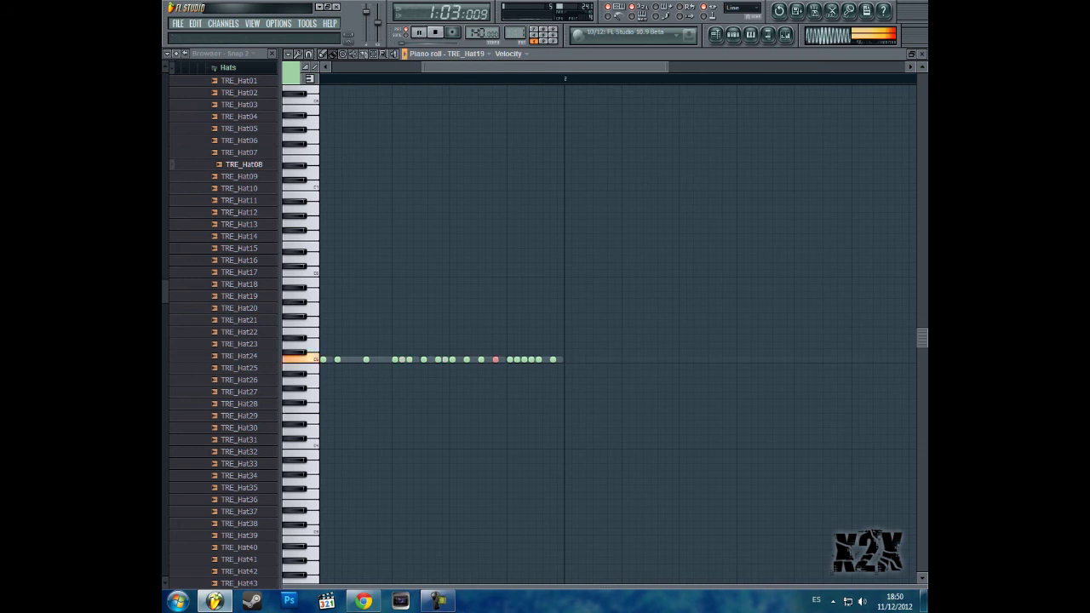
key(Escape)
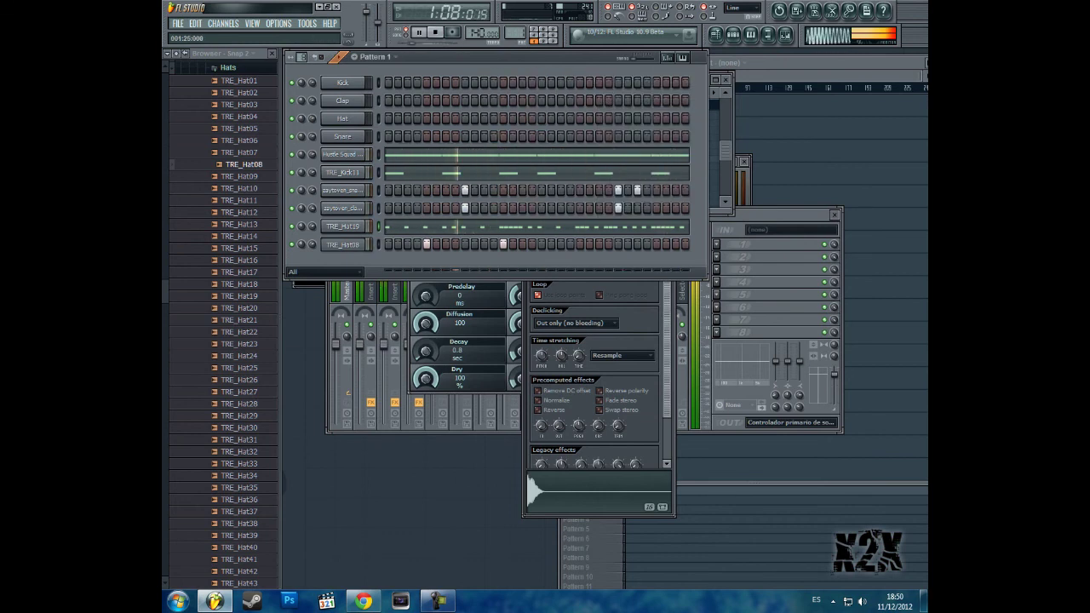
- Add TRE_Hat08 hits on steps 21 and 29, remove the snare hit on step 27, and play the pattern to check it
key(space)
right_click(364, 239)
click(391, 244)
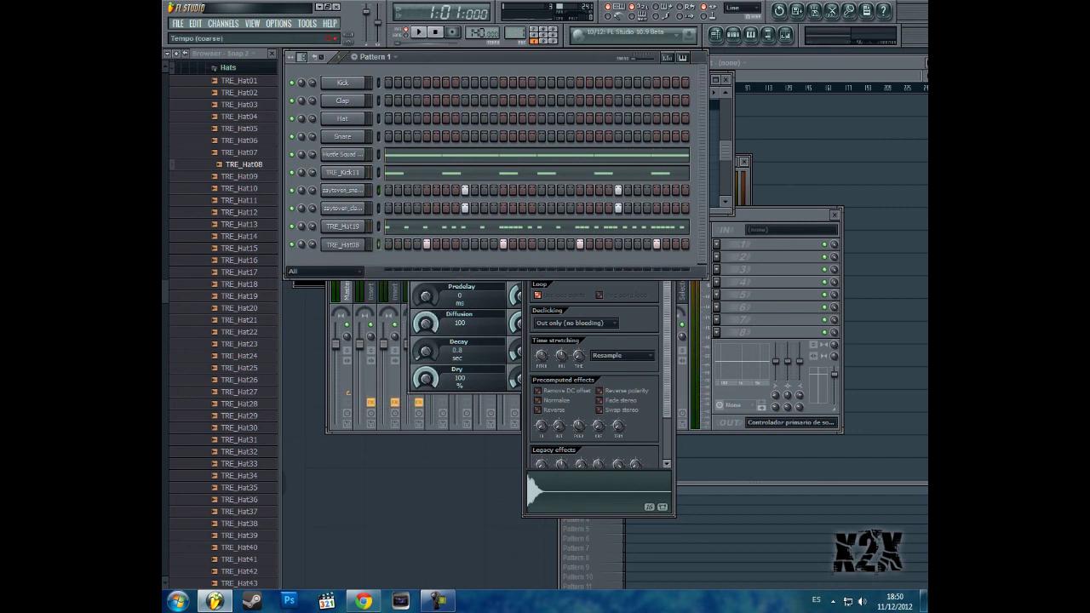
key(space)
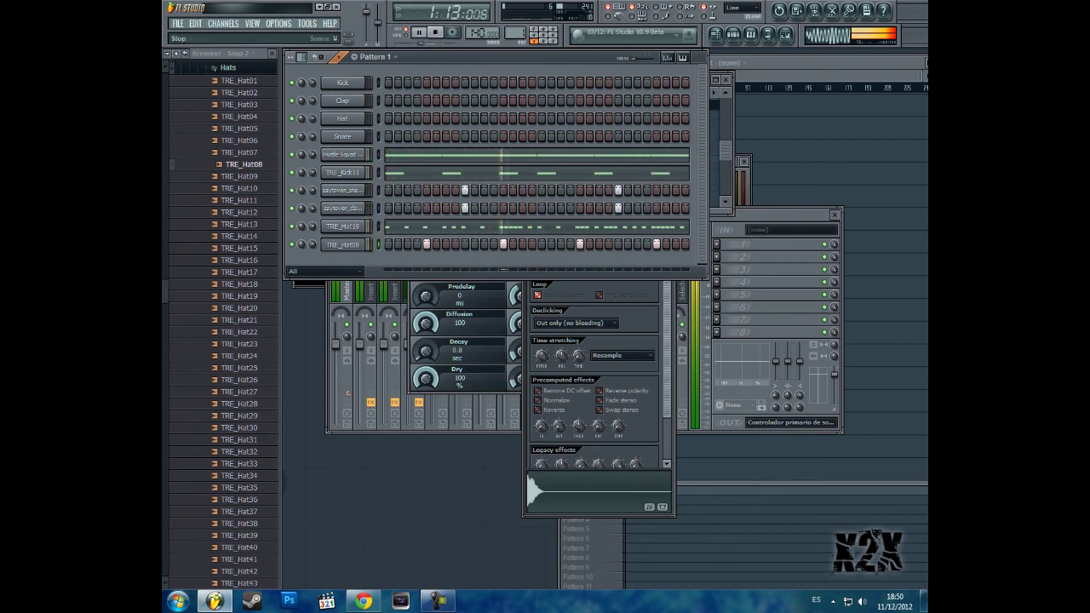
click(436, 32)
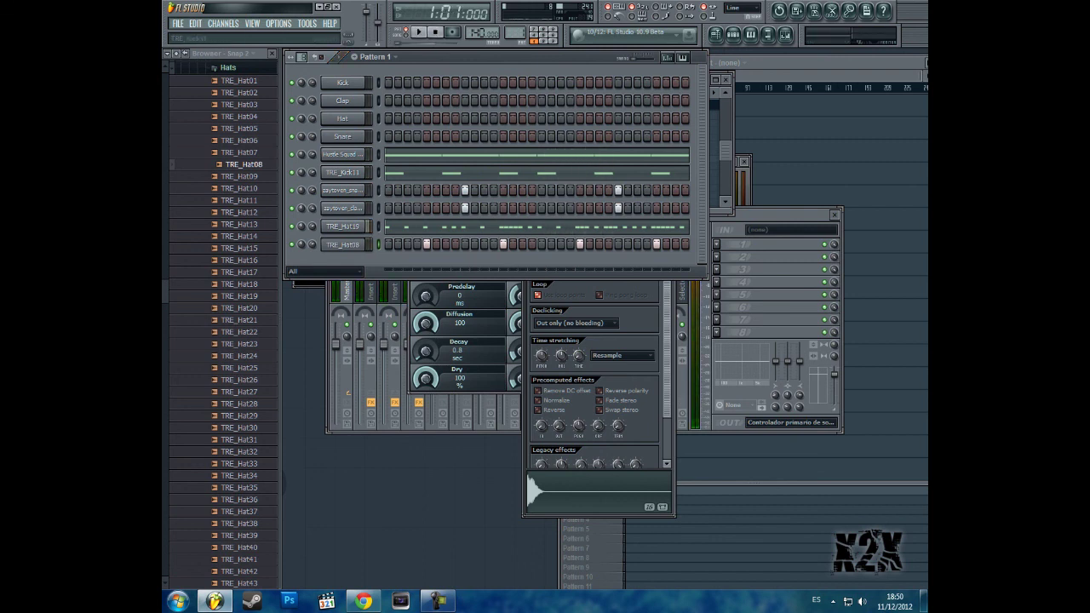
- Mute the TRE_Kick11 channel and play the pattern to hear it without the kick
click(342, 172)
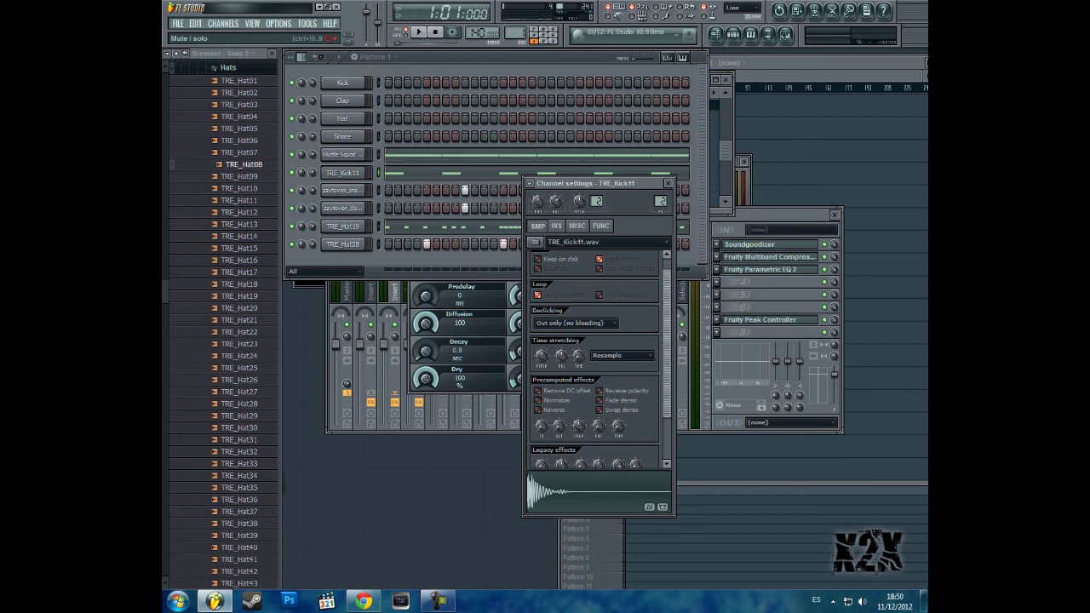
click(342, 154)
click(342, 173)
click(292, 173)
key(space)
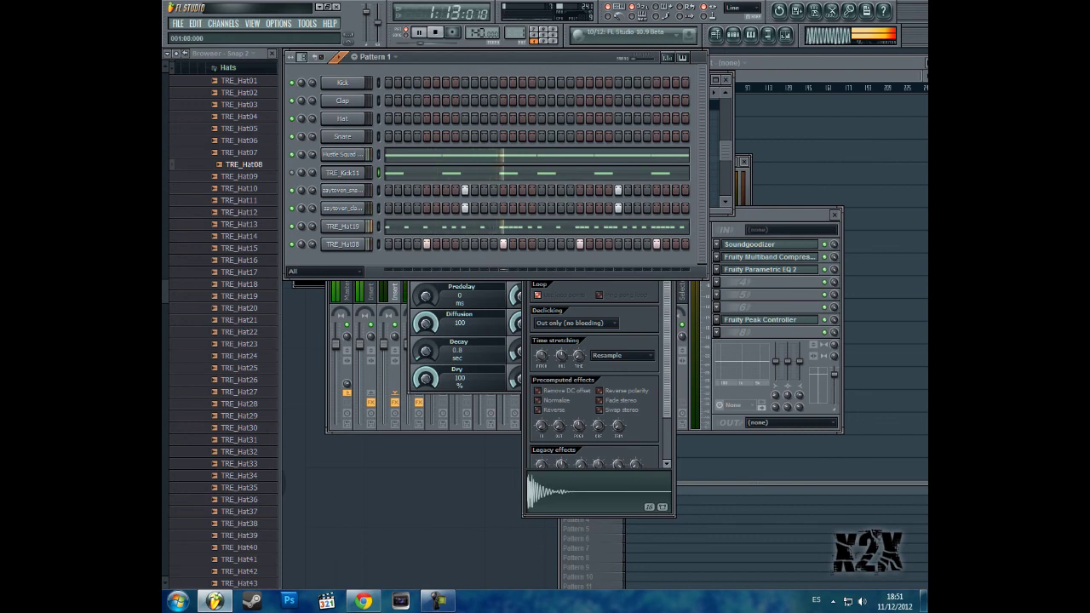